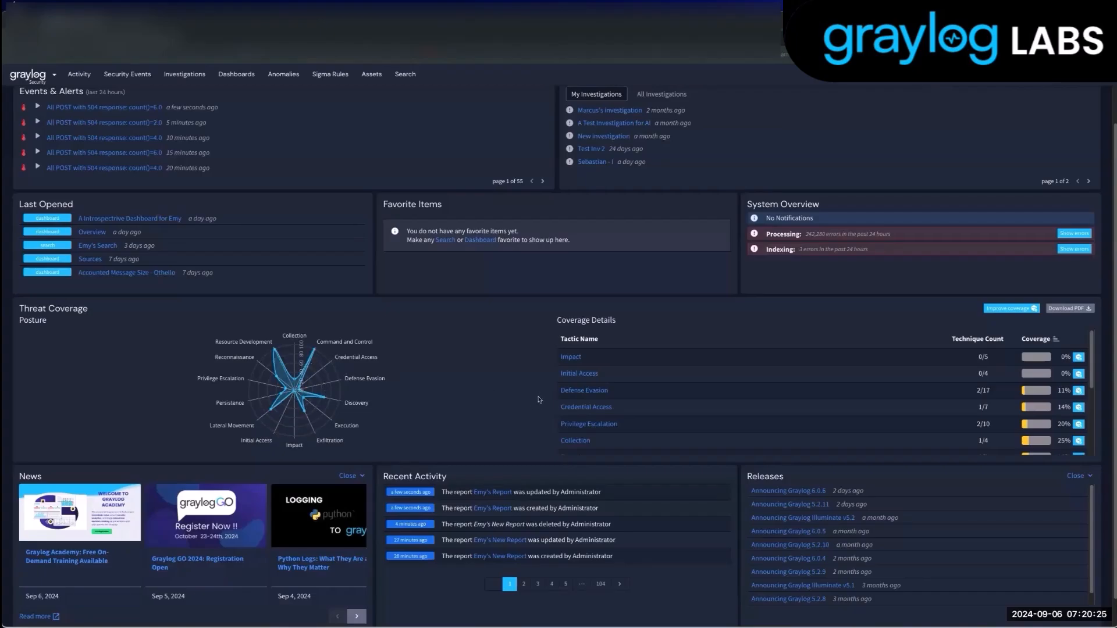
# - Review the MITRE tactics and their coverage percentages in the Threat Coverage details
pyautogui.scroll(-3, 668, 374)
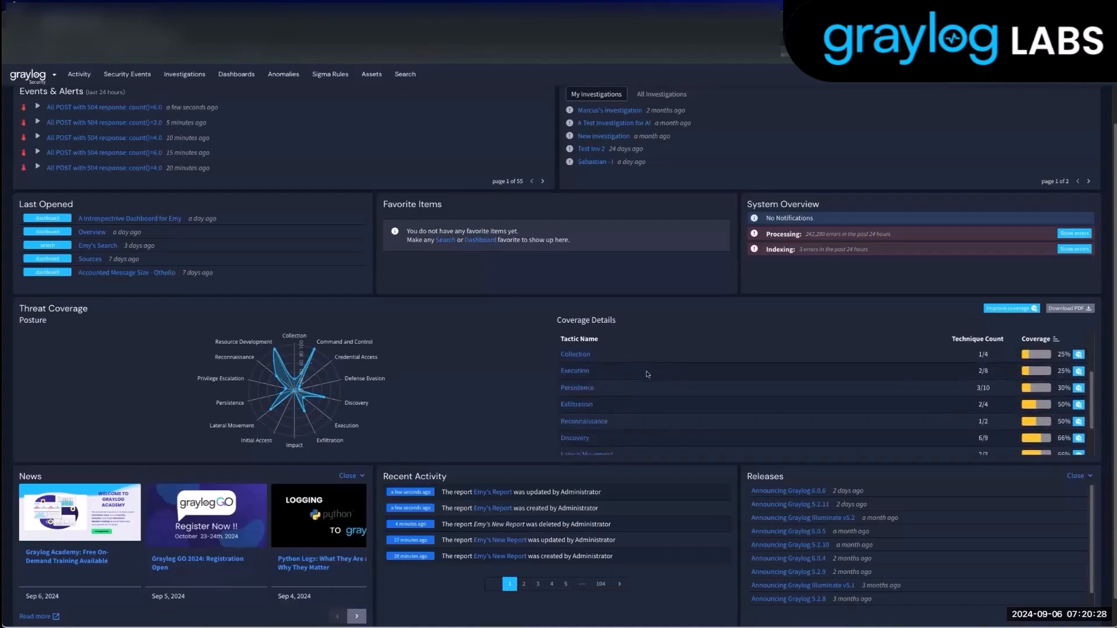
pyautogui.scroll(3, 646, 374)
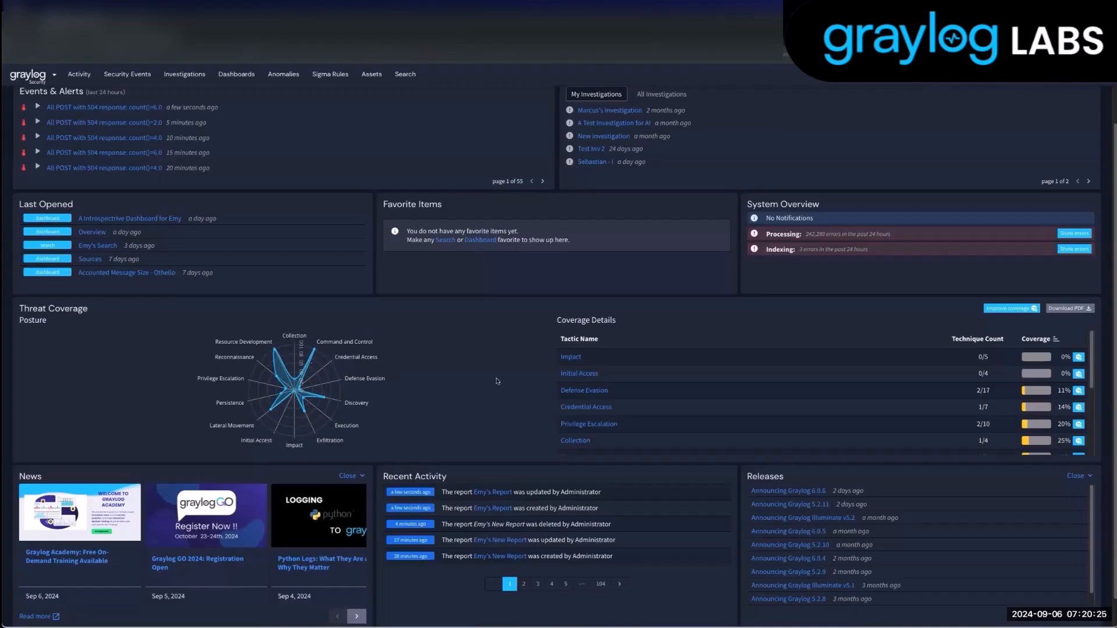
pyautogui.scroll(-3, 658, 374)
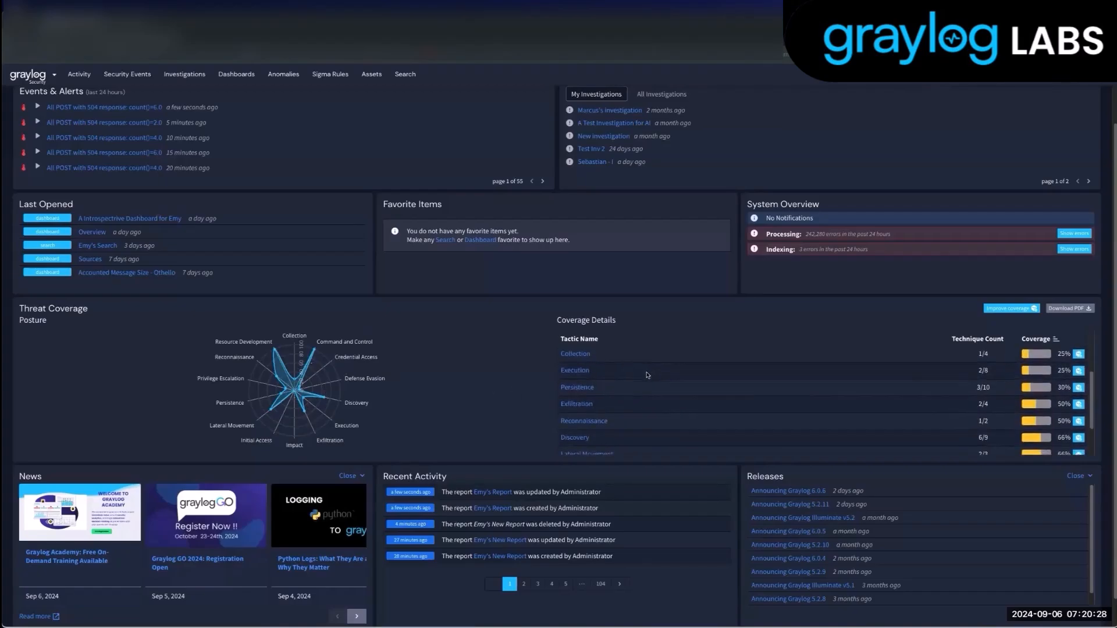
pyautogui.scroll(-1, 647, 375)
pyautogui.scroll(-3, 645, 374)
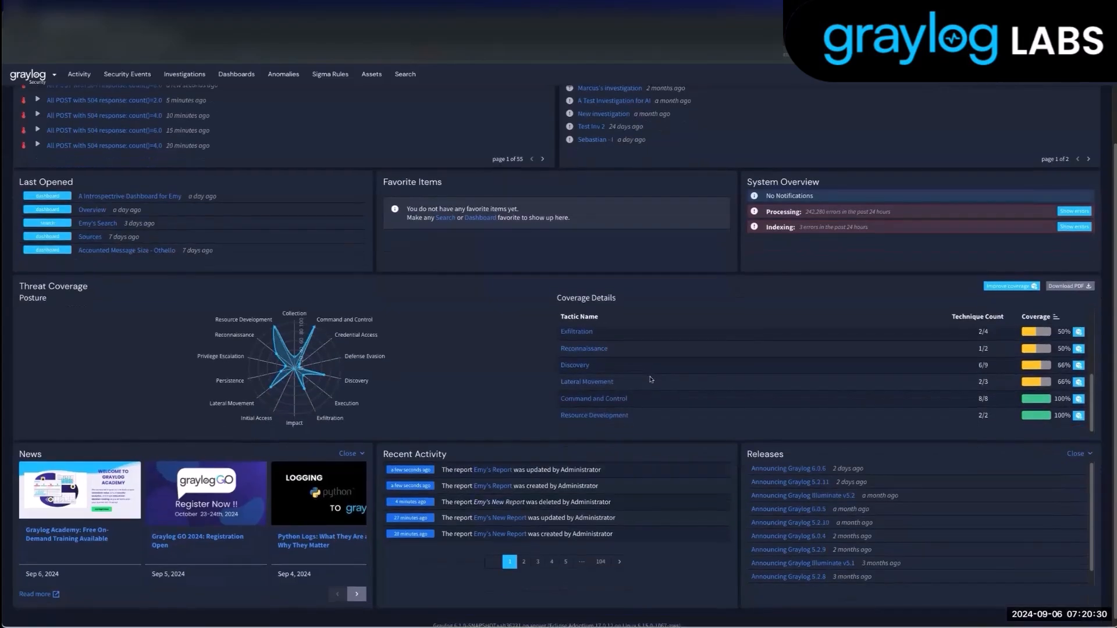
pyautogui.scroll(5, 651, 380)
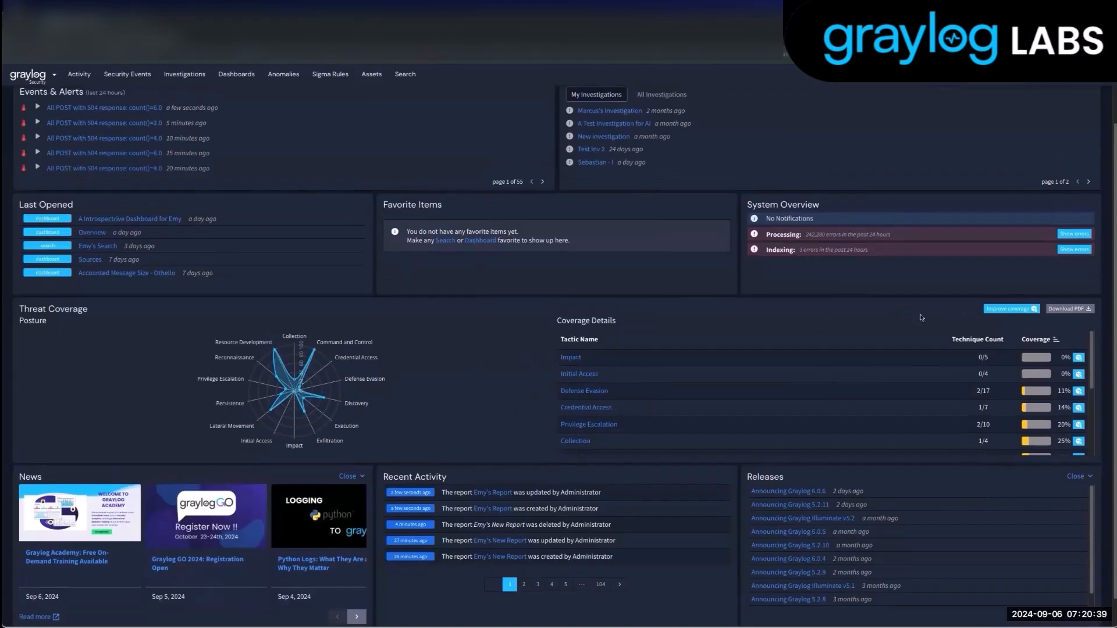
# - Enable all ten Sigma rules on page 3 of the coverage improvement list for all tactics, and close the list
pyautogui.click(1001, 309)
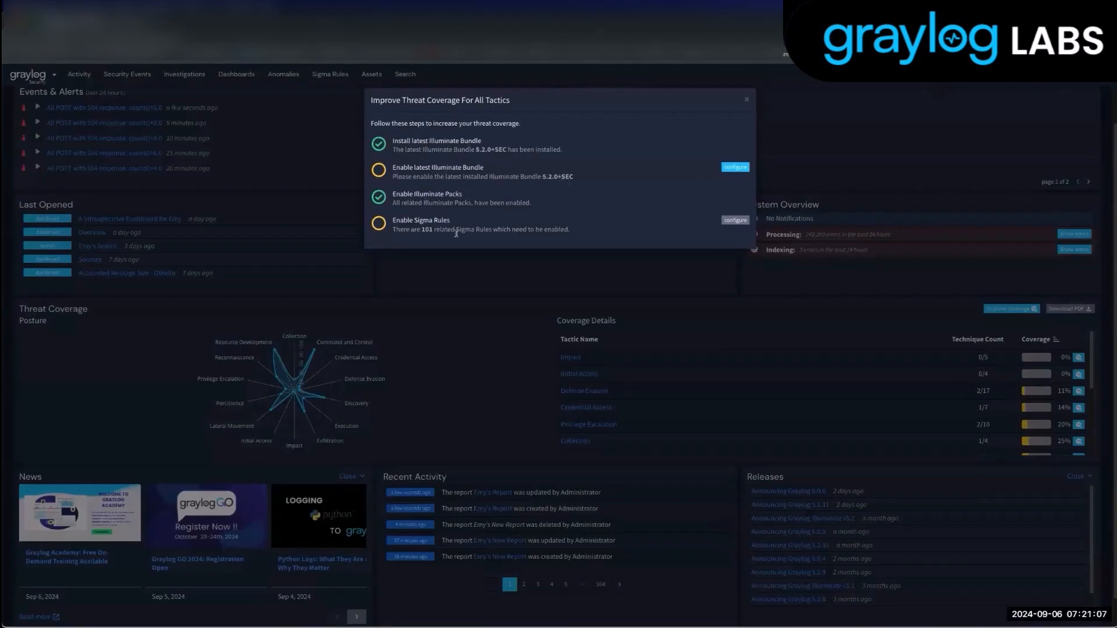
pyautogui.click(727, 221)
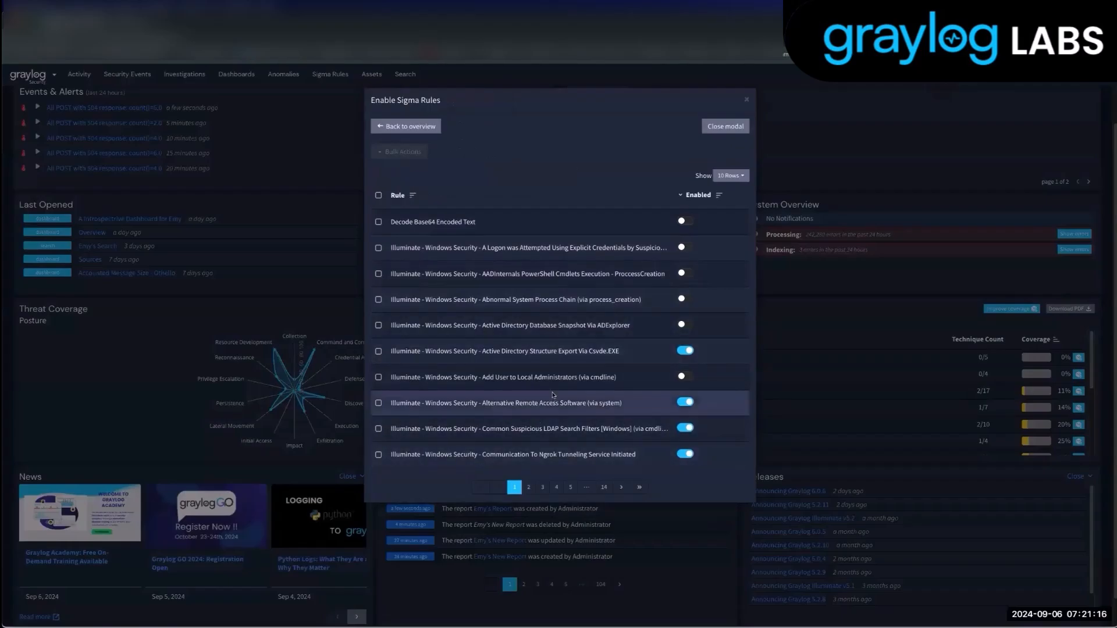
pyautogui.click(543, 487)
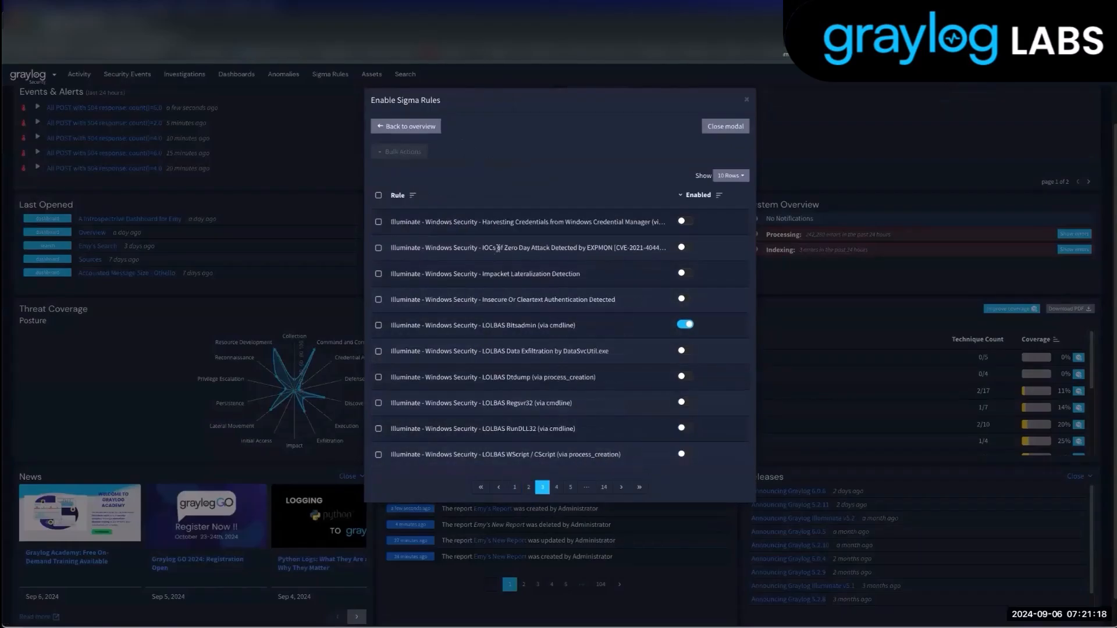
pyautogui.click(378, 196)
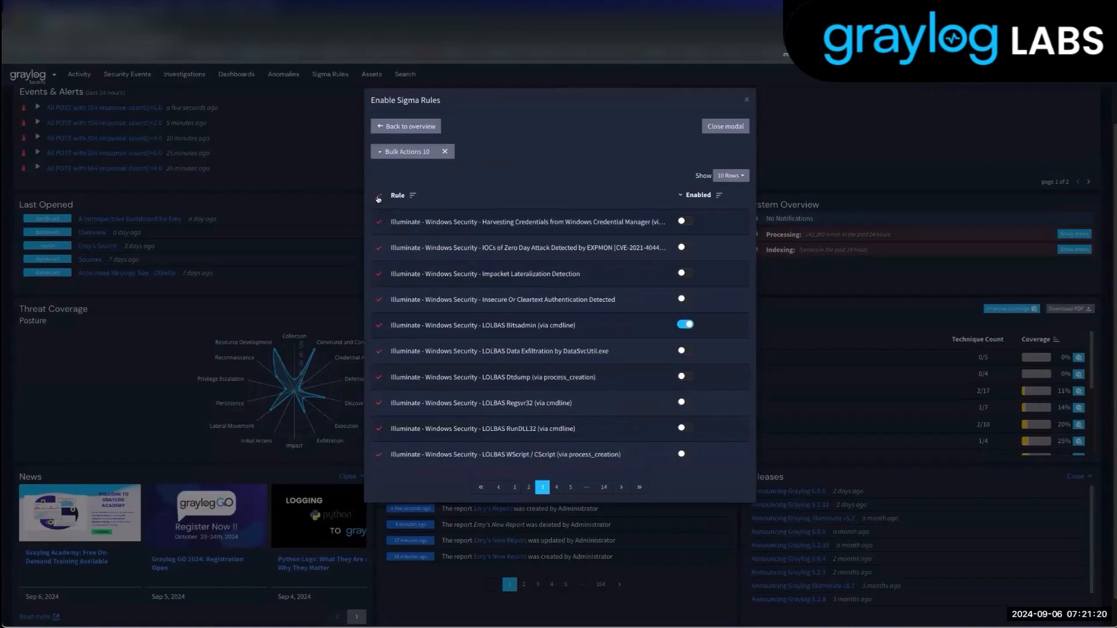
pyautogui.click(379, 152)
pyautogui.click(387, 171)
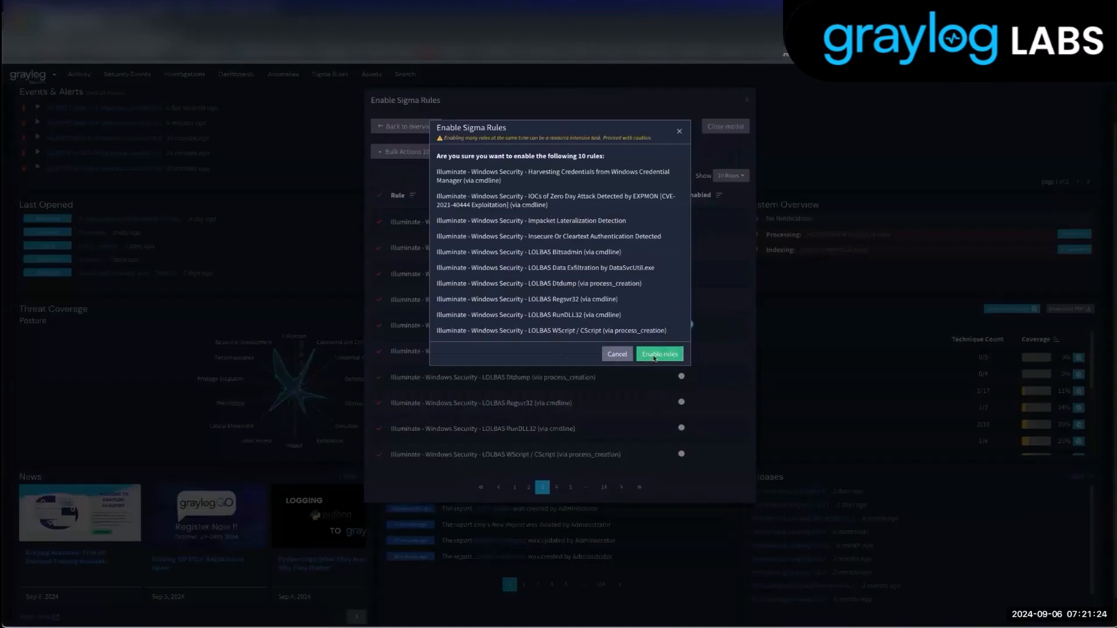
pyautogui.click(656, 352)
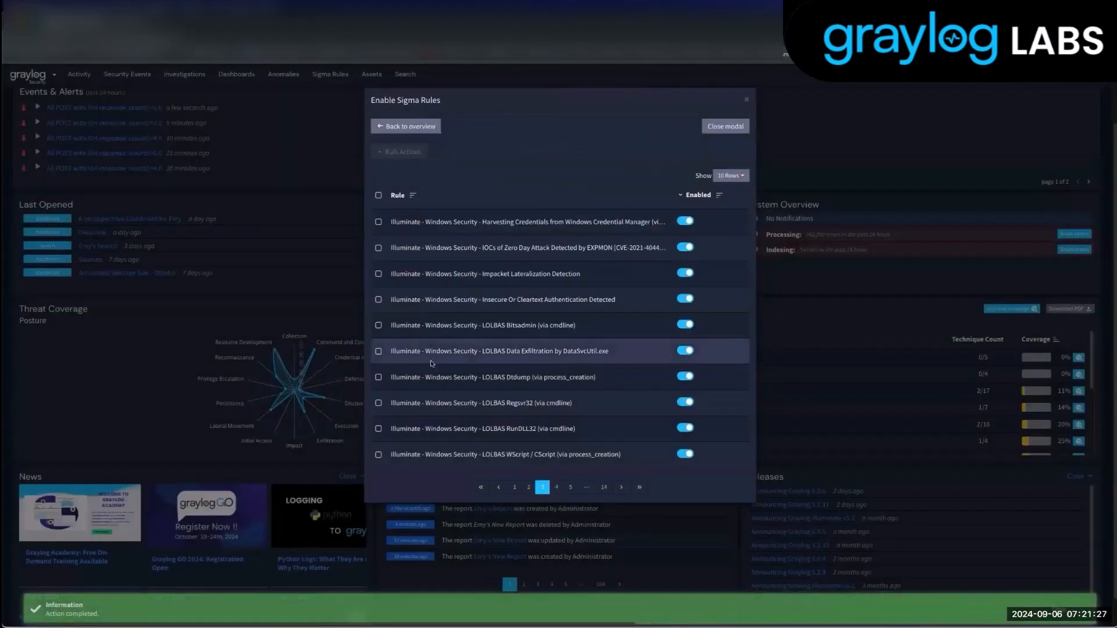
pyautogui.click(311, 368)
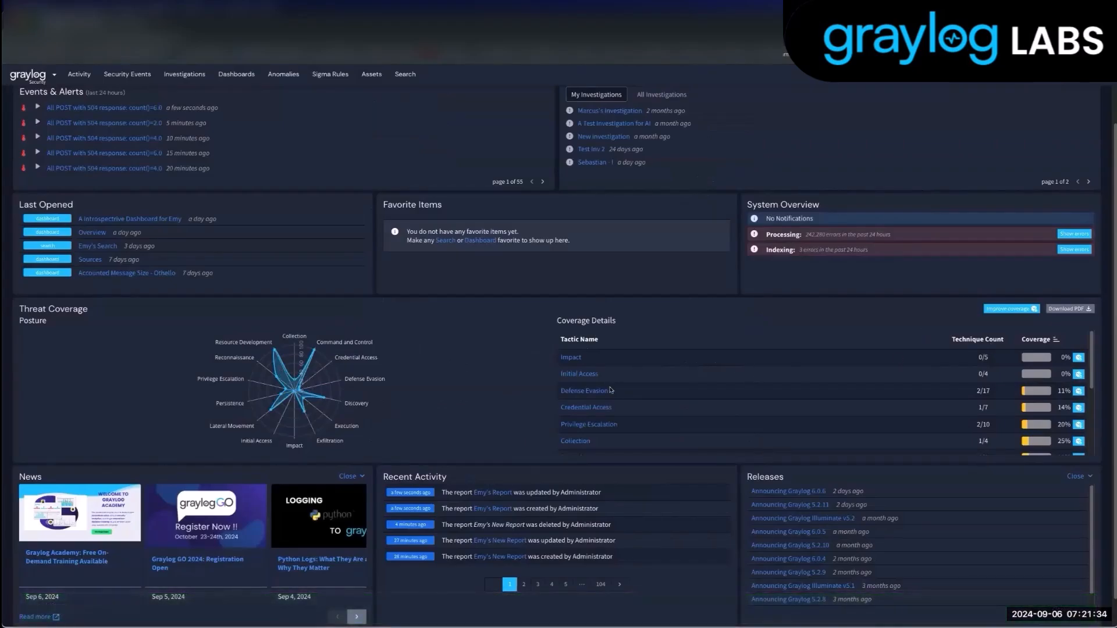
# - Improve the Impact tactic's Data Destruction coverage by enabling the Sigma rule Possible SDelete Activity (via cmdline)
pyautogui.click(573, 358)
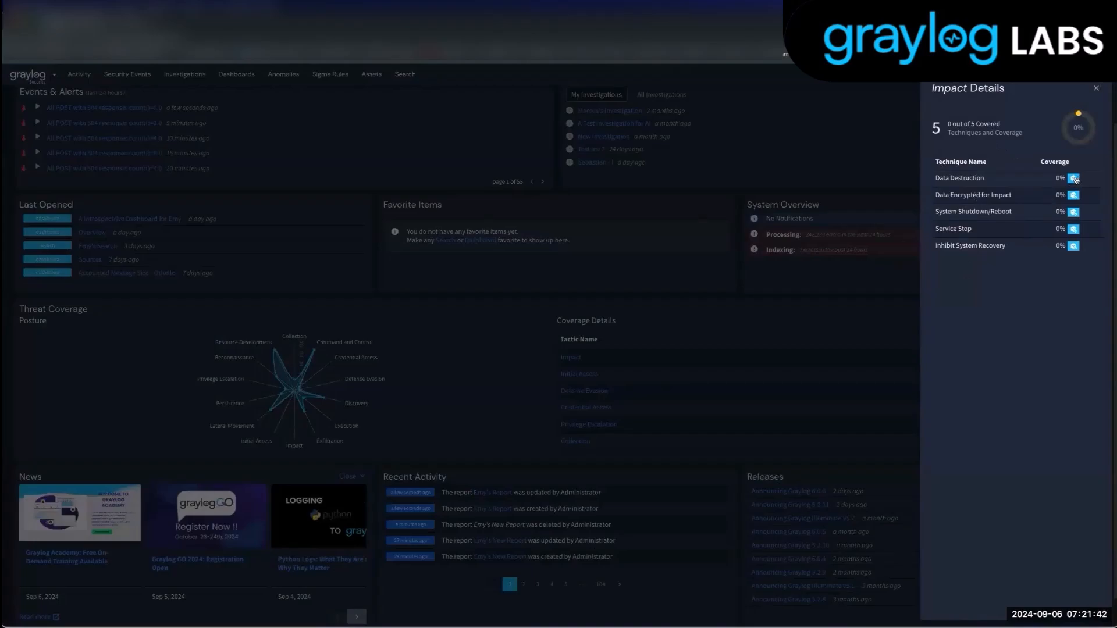
pyautogui.click(1075, 179)
pyautogui.click(735, 219)
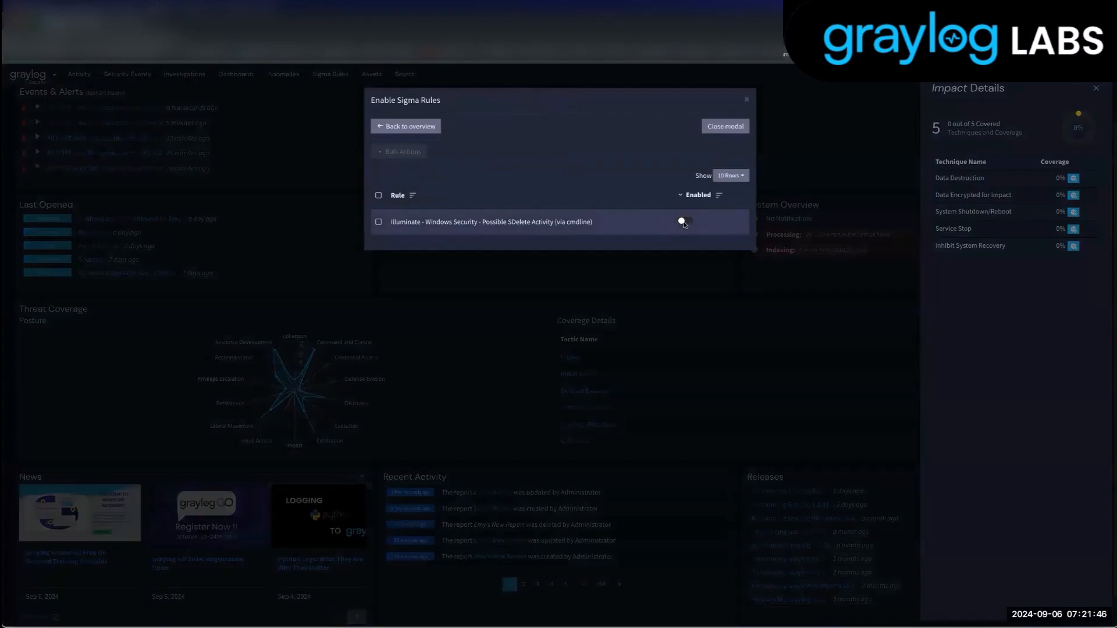
pyautogui.click(684, 221)
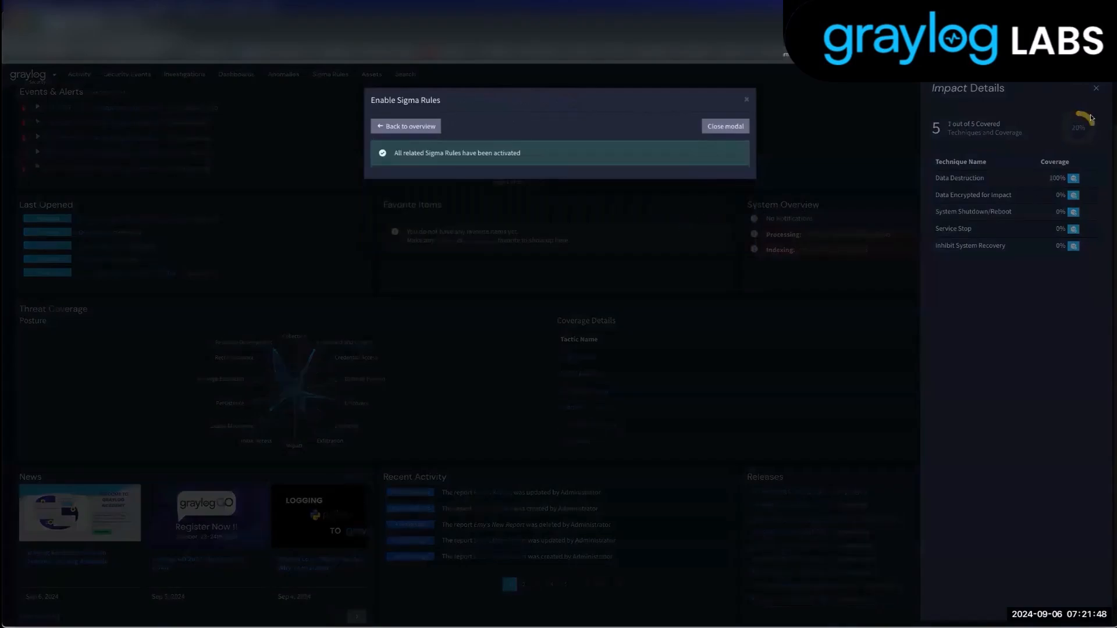
pyautogui.click(1075, 124)
# - Enable all three Sigma rules for the Data Encrypted for Impact technique and close the Impact details
pyautogui.click(1073, 195)
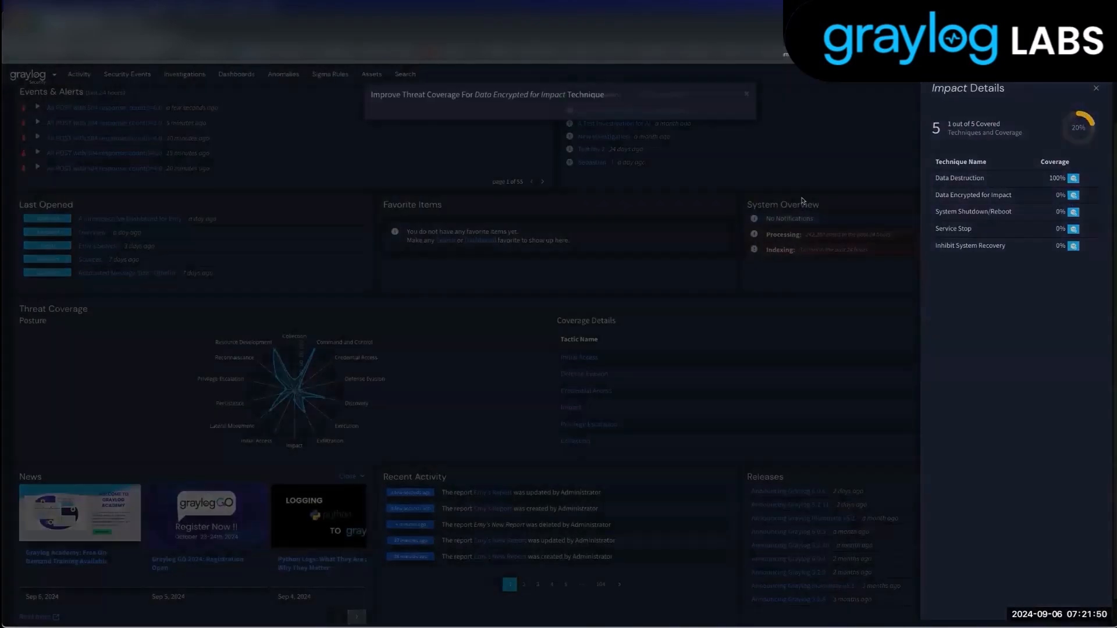
pyautogui.click(734, 221)
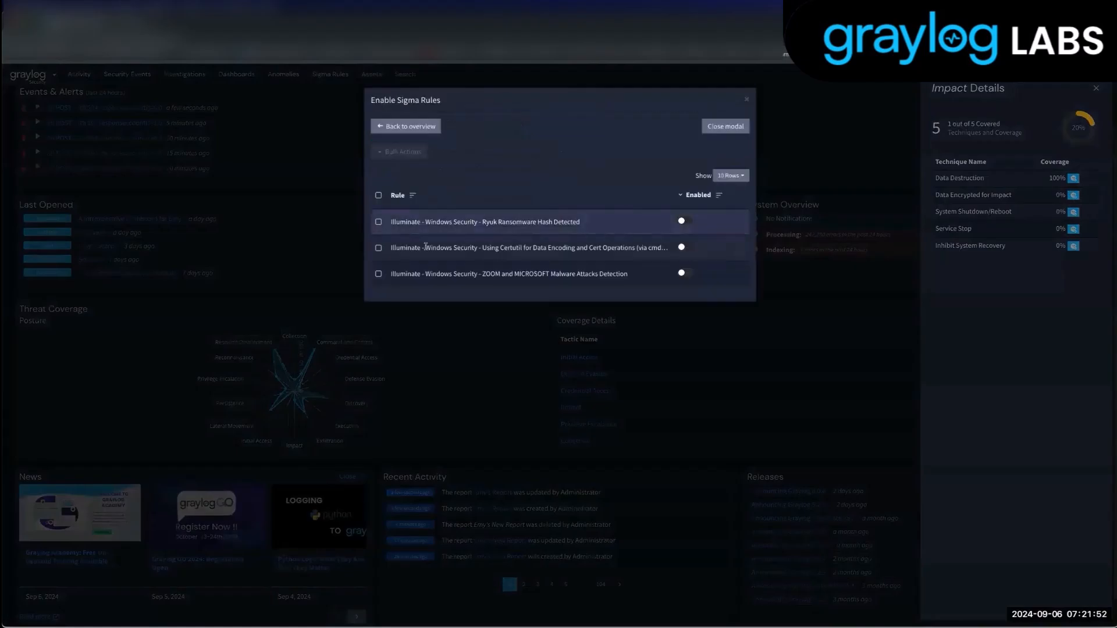
pyautogui.click(384, 202)
pyautogui.click(410, 151)
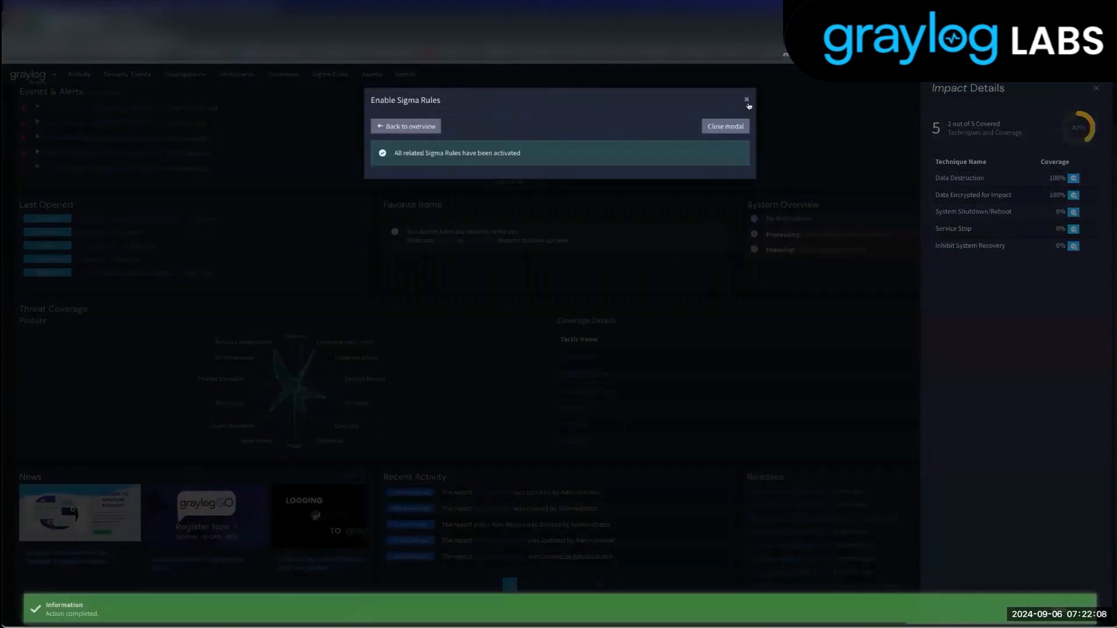
pyautogui.click(803, 174)
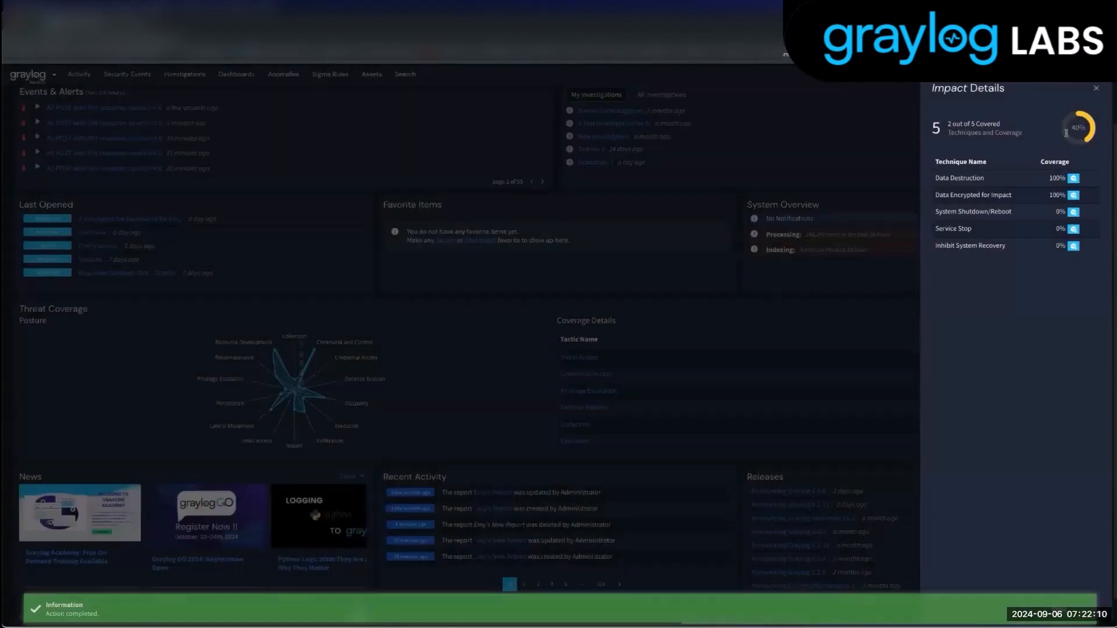
pyautogui.click(1096, 88)
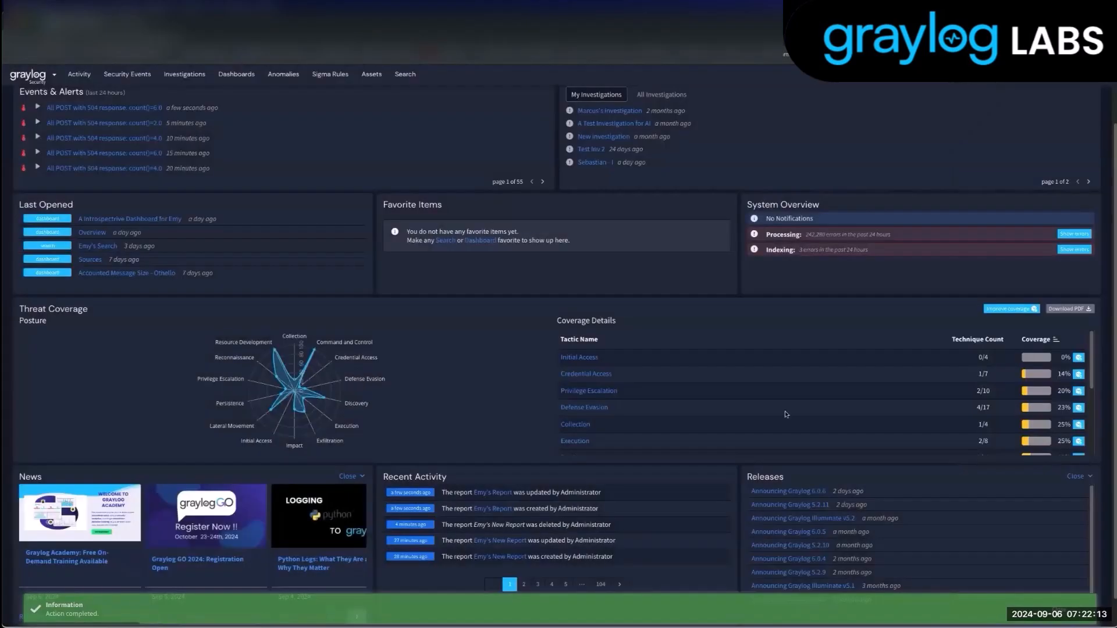
# - Download the threat coverage overview as a PDF
pyautogui.click(1081, 310)
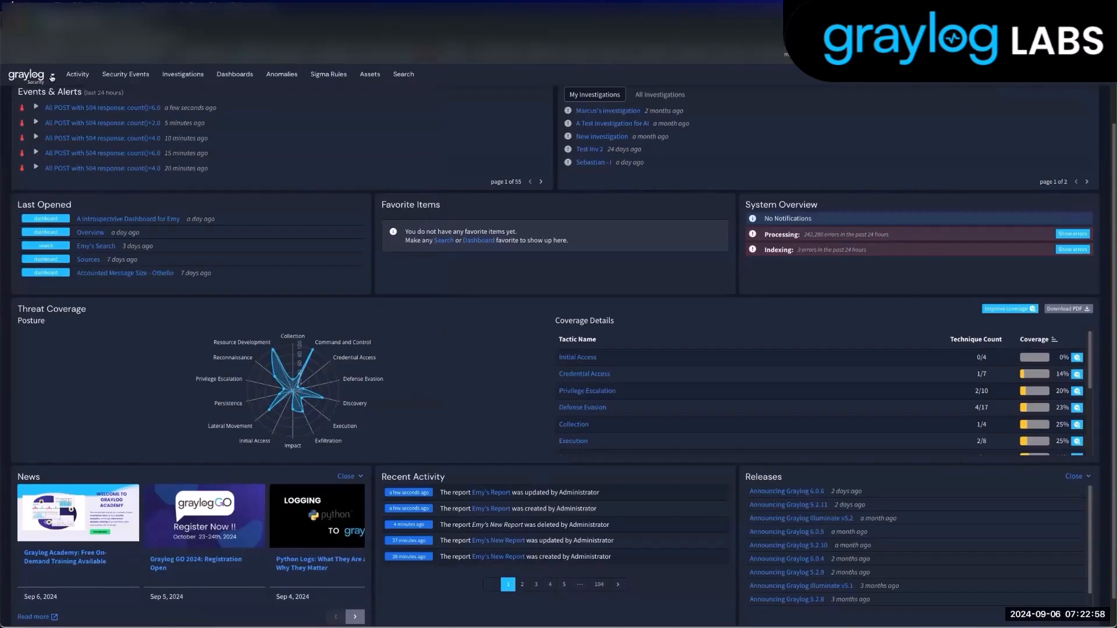
# - Switch from the security view to the general view's Reports and create a report titled with the owner's first name followed by "Report"
pyautogui.click(51, 100)
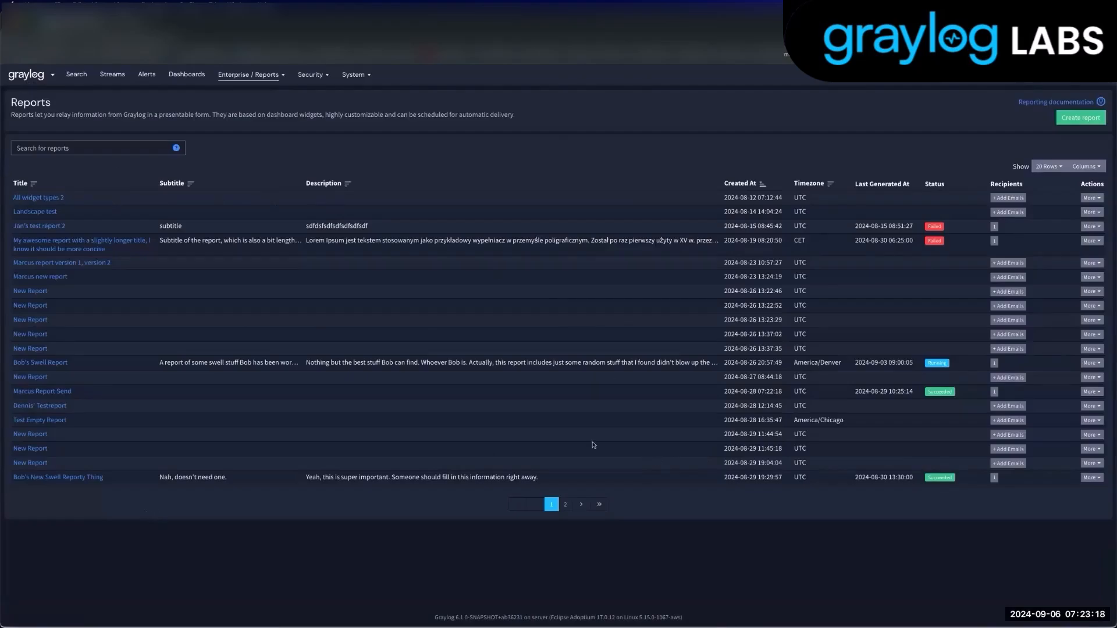
pyautogui.click(1066, 123)
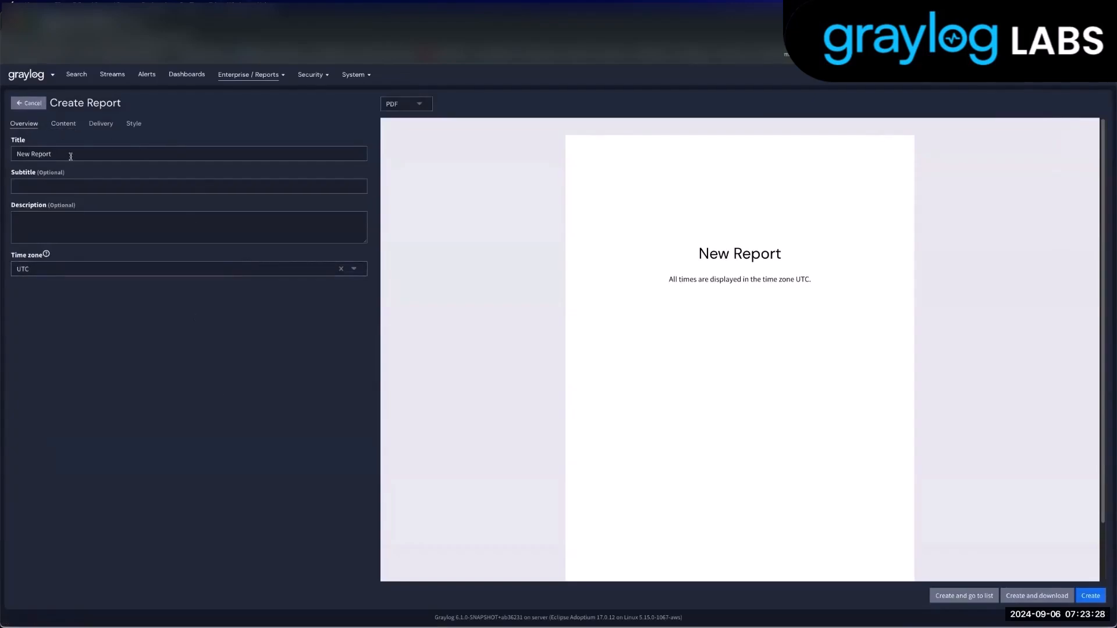
pyautogui.click(18, 155)
pyautogui.press('Delete')
pyautogui.press('Delete')
pyautogui.press('Delete')
pyautogui.press('Delete')
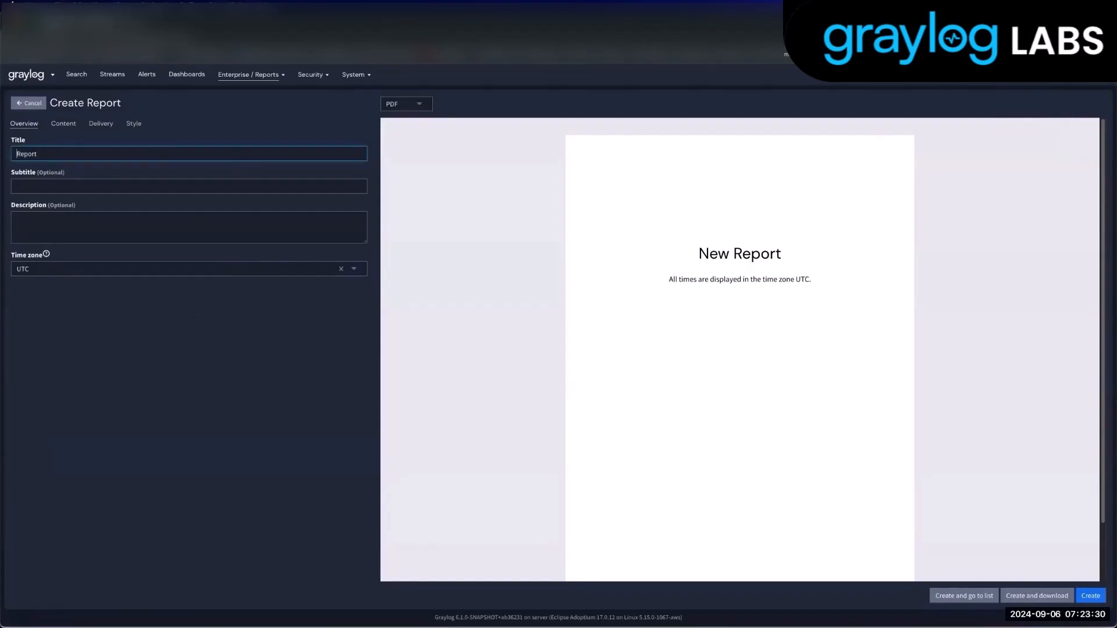
pyautogui.write('Emy')
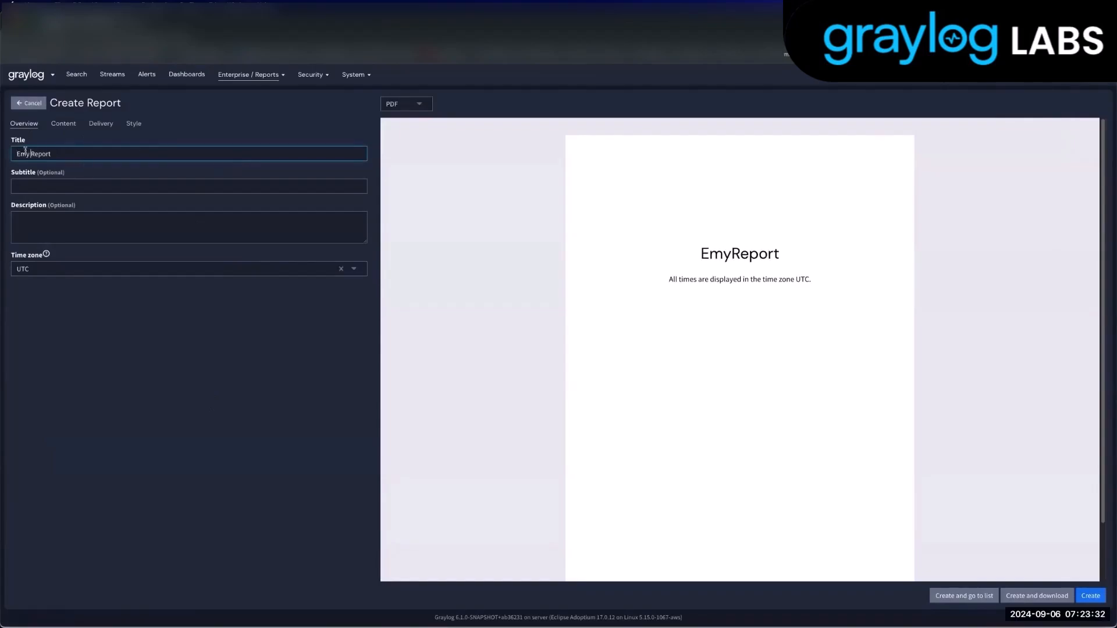
pyautogui.click(68, 153)
# - Give the report the subtitle "Management Report" and set its time zone to Berlin
pyautogui.click(81, 188)
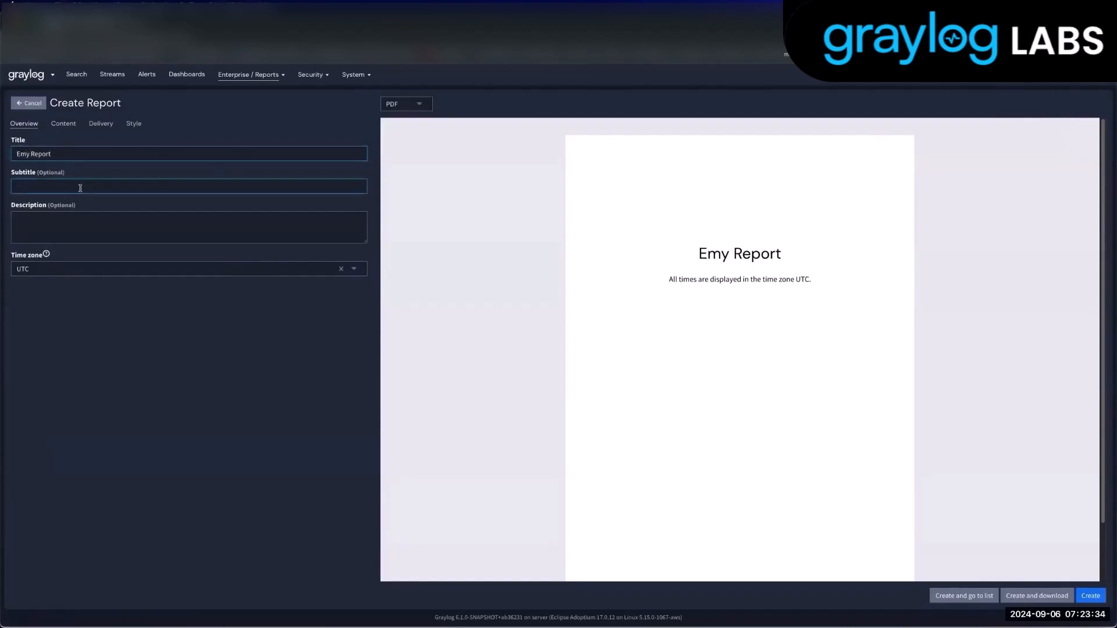
pyautogui.write('Management')
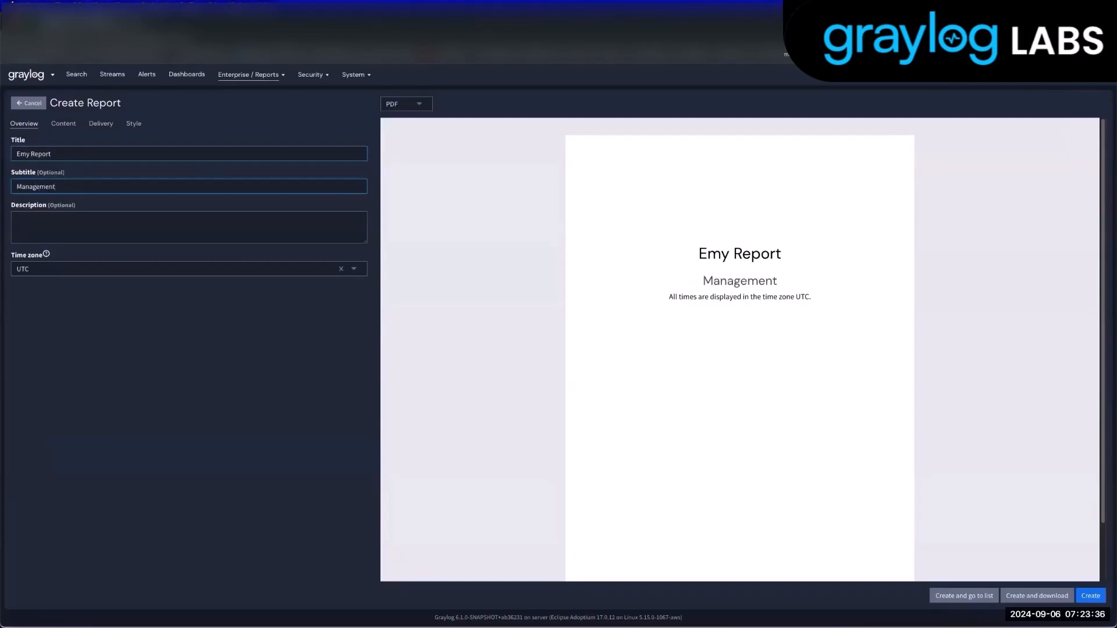
pyautogui.write(' Report')
pyautogui.click(105, 226)
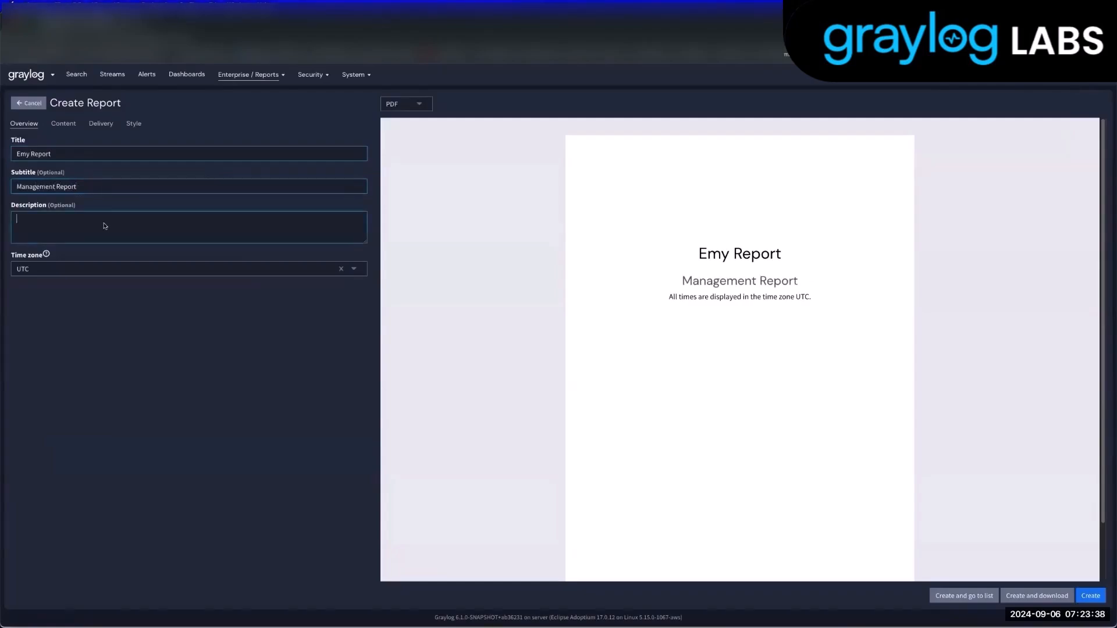
pyautogui.click(114, 271)
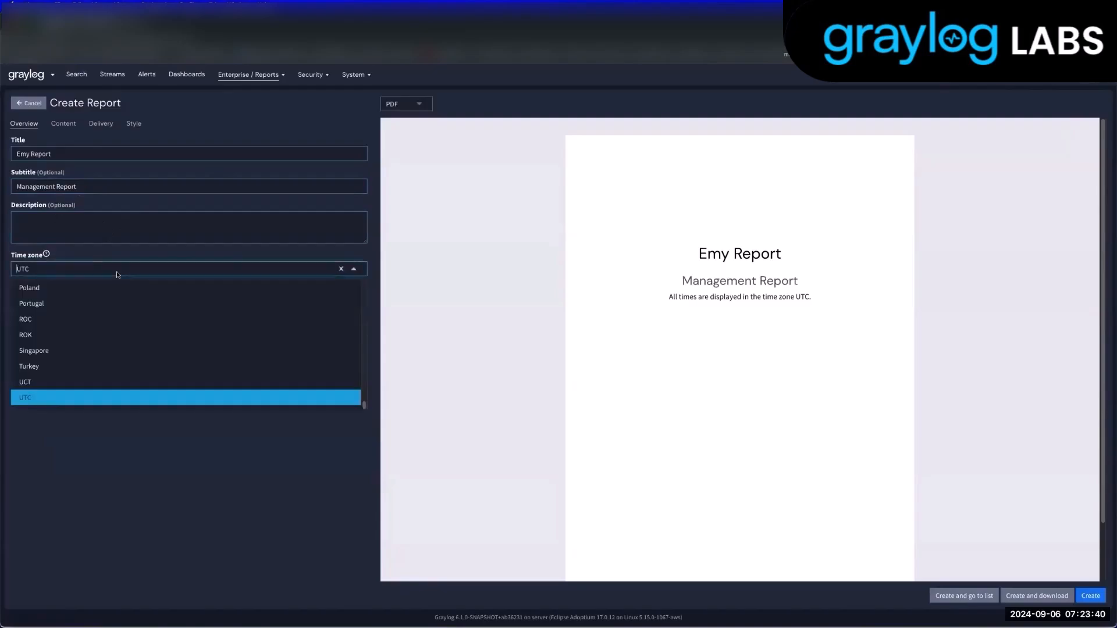
pyautogui.write('ber')
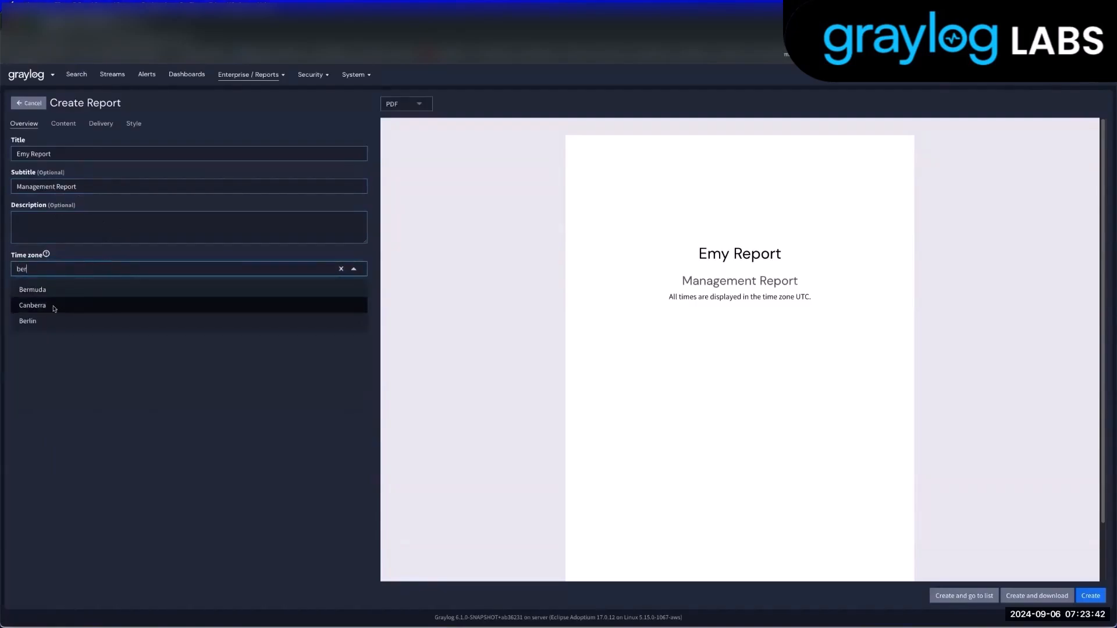
pyautogui.click(50, 321)
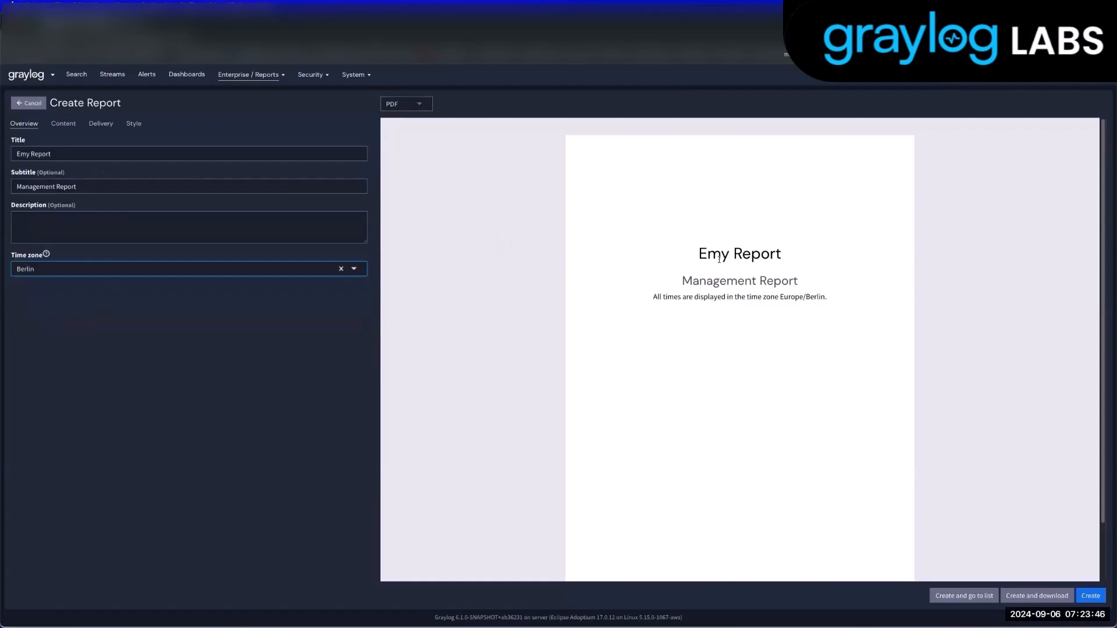
# - Add the first six widgets of the owner's dashboard to the report, from License Usage by Application through SumLicense Usage by Timestamp
pyautogui.click(76, 123)
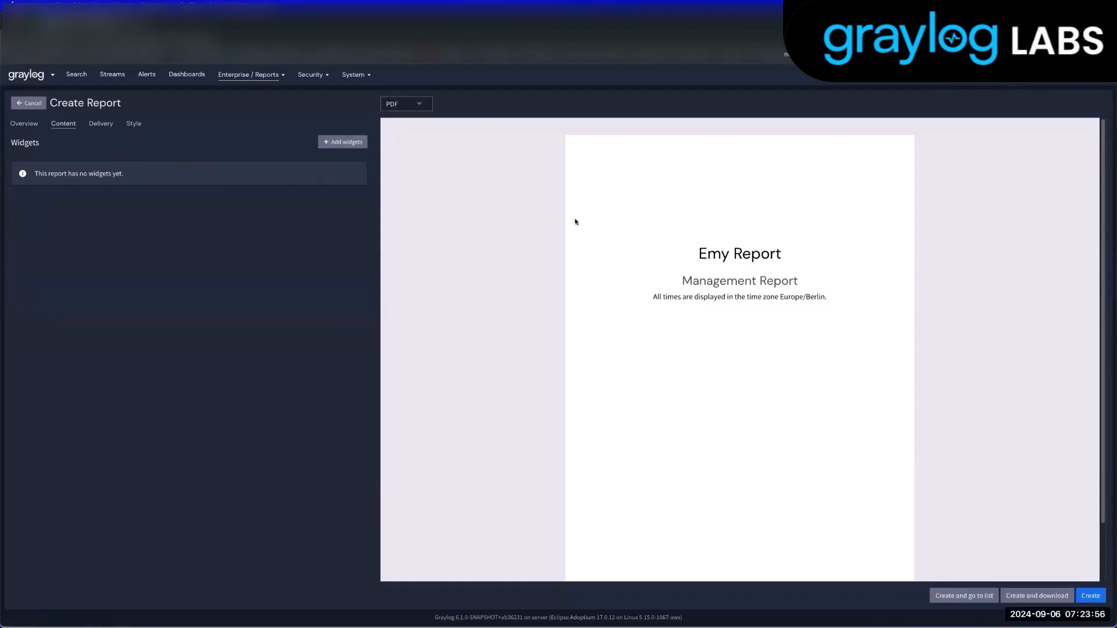
pyautogui.click(333, 144)
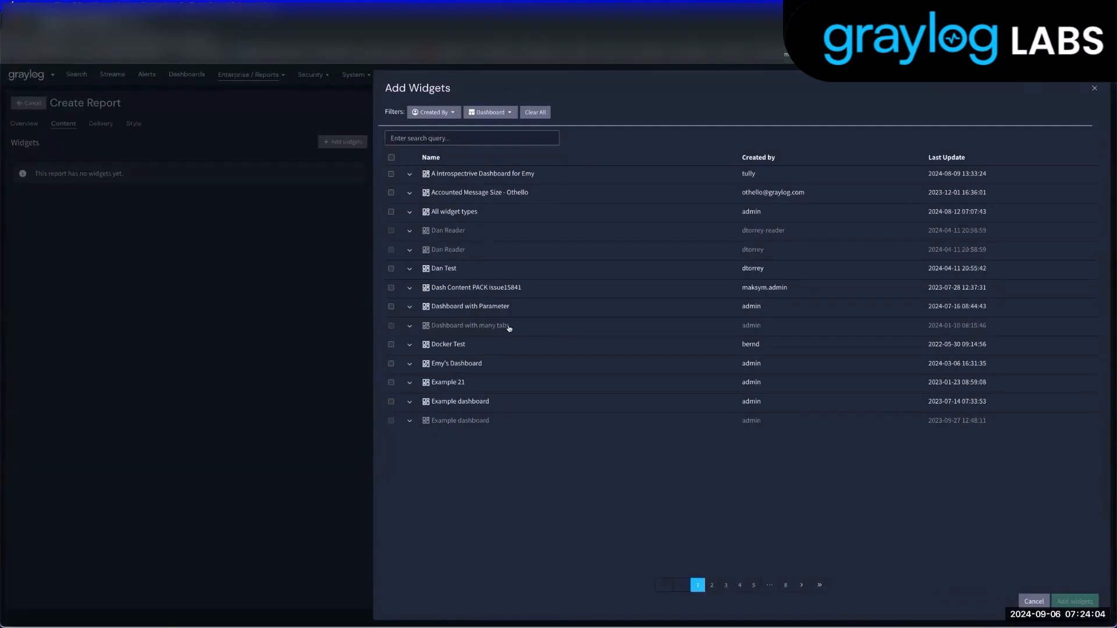
pyautogui.click(410, 364)
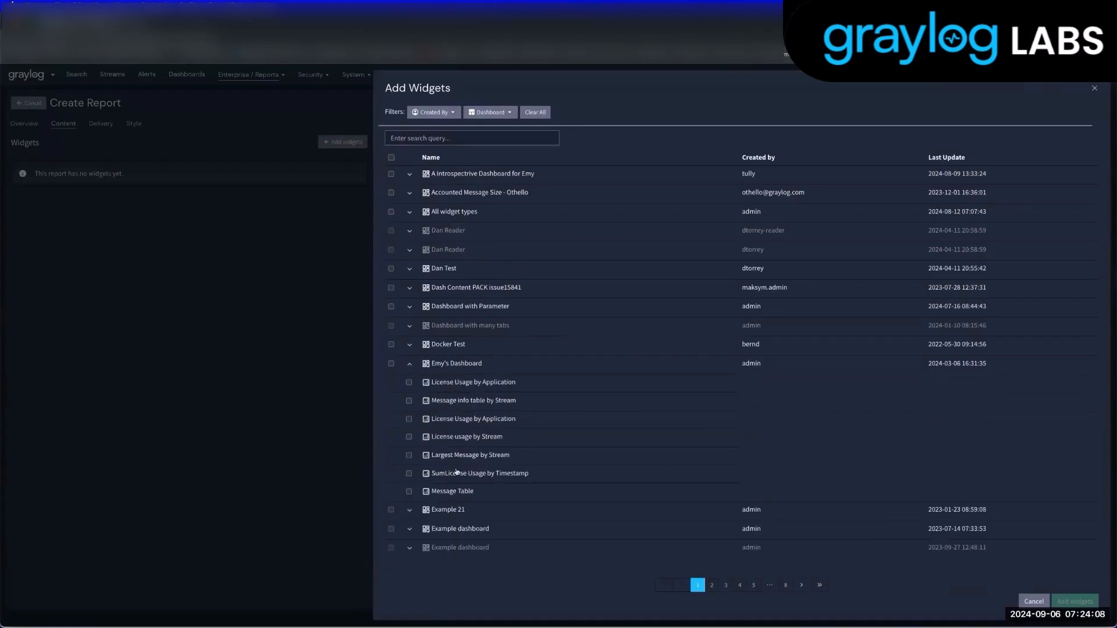
pyautogui.click(409, 383)
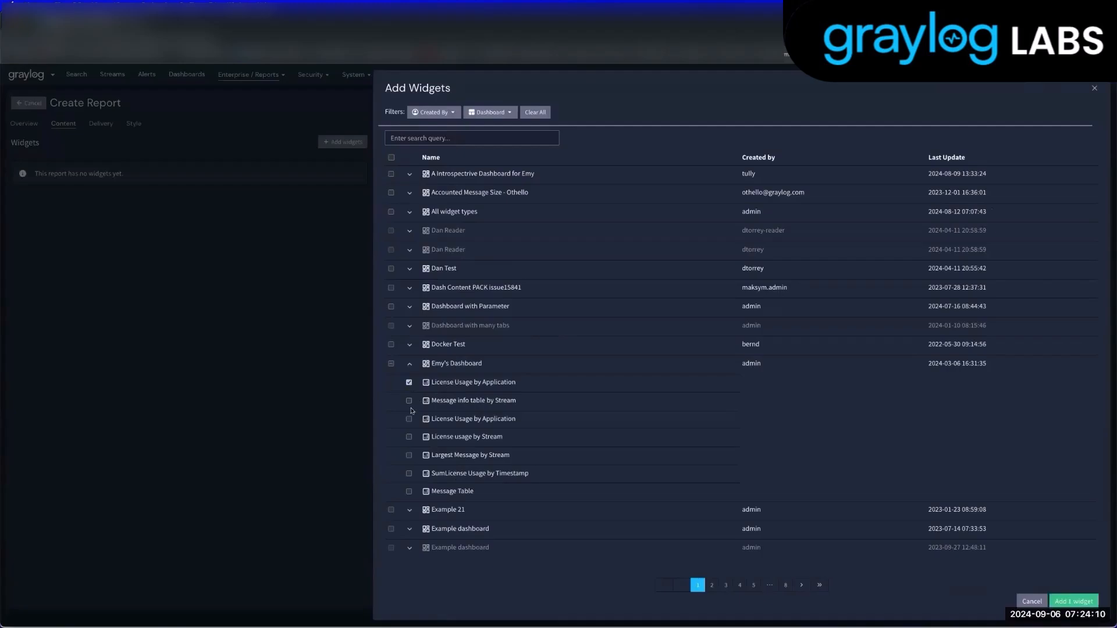
pyautogui.click(409, 401)
pyautogui.click(409, 419)
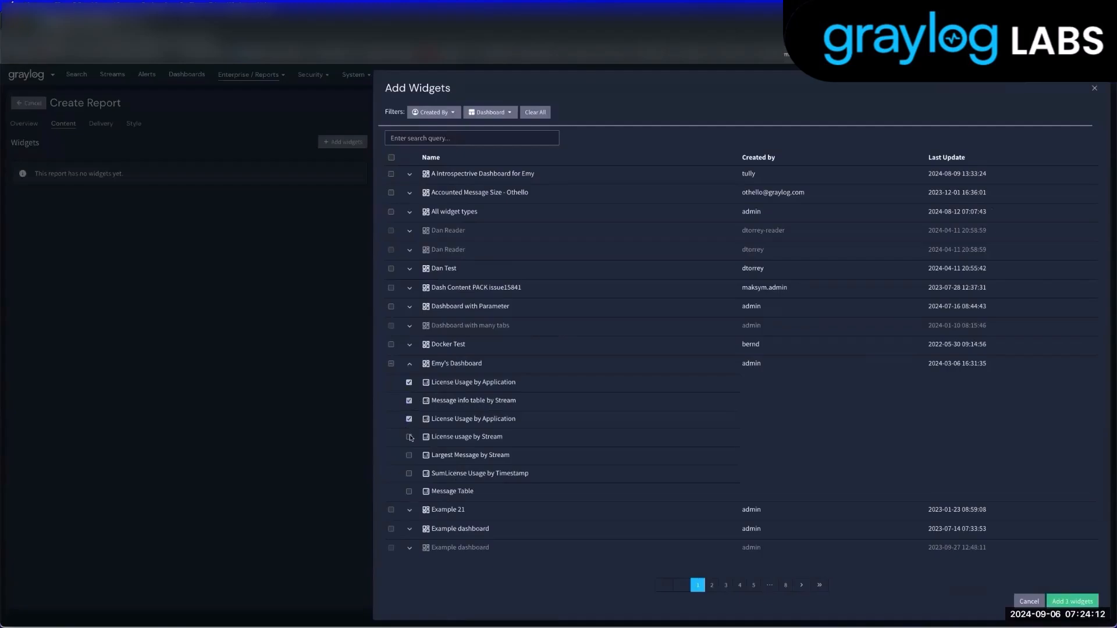
pyautogui.click(409, 473)
pyautogui.click(1090, 603)
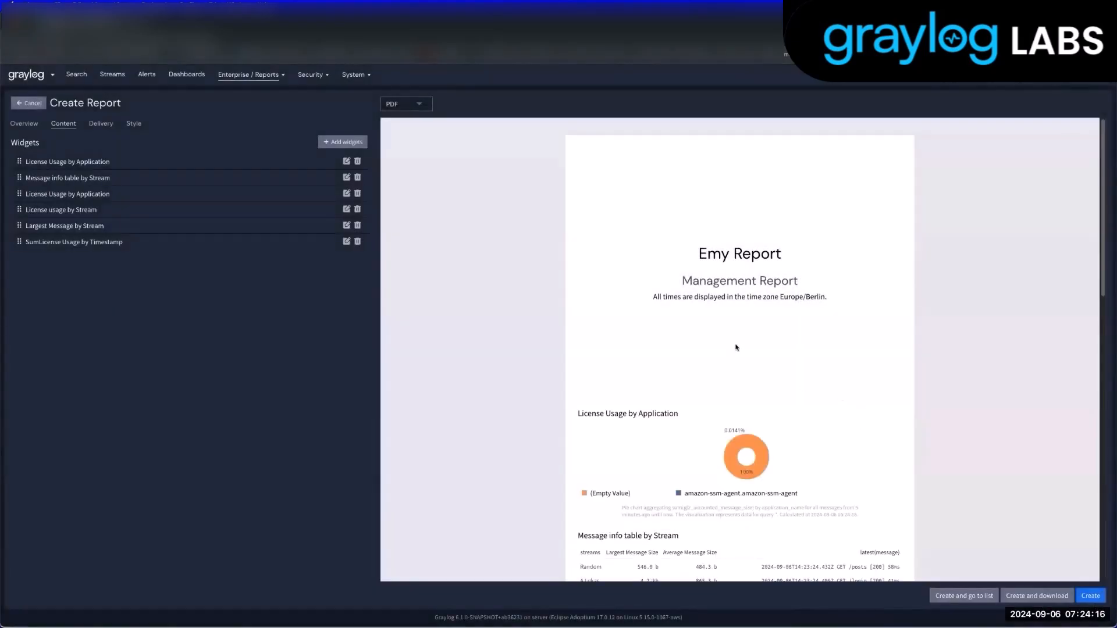
# - Set the custom title of the first License Usage by Application widget to the owner's first name in possessive form followed by "License Usage"
pyautogui.scroll(-5, 736, 348)
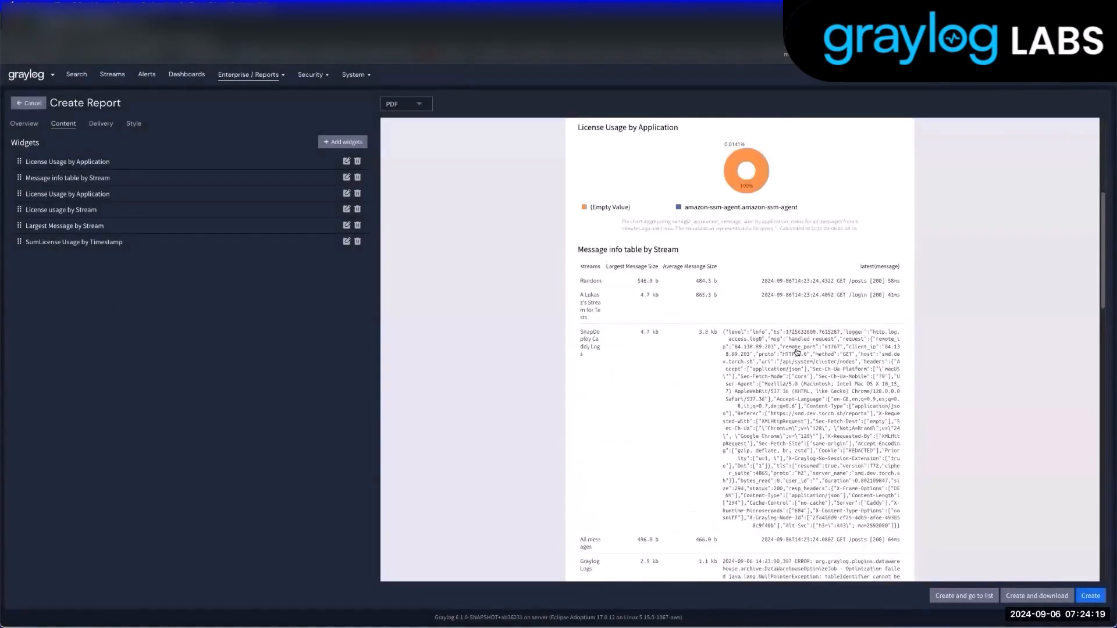
pyautogui.scroll(-5, 796, 352)
pyautogui.scroll(10, 457, 221)
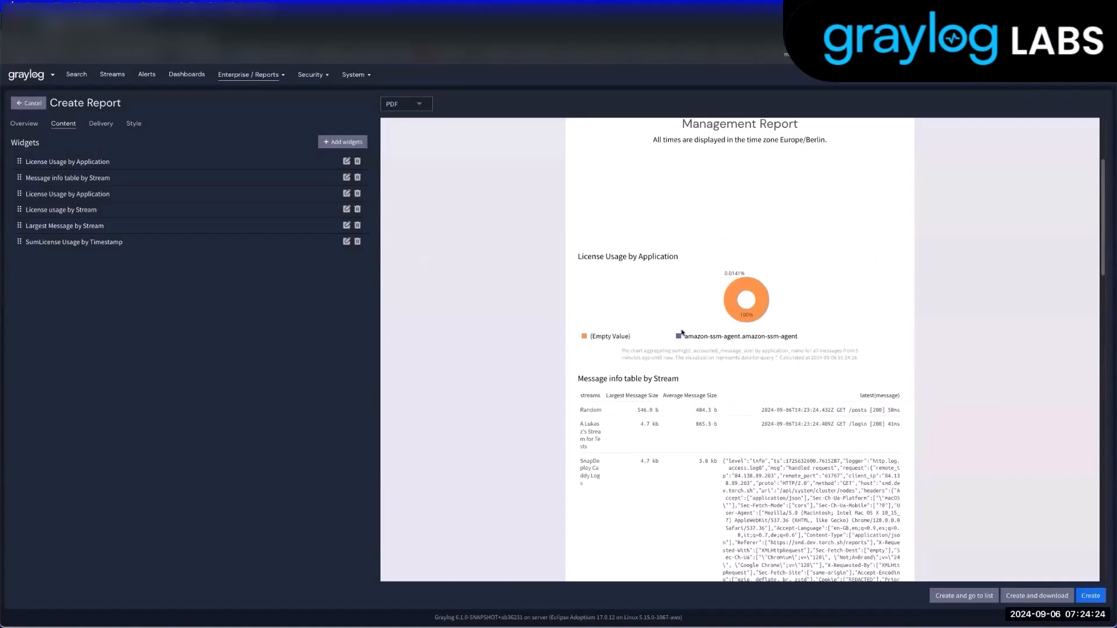
pyautogui.moveTo(590, 258); pyautogui.dragTo(655, 255)
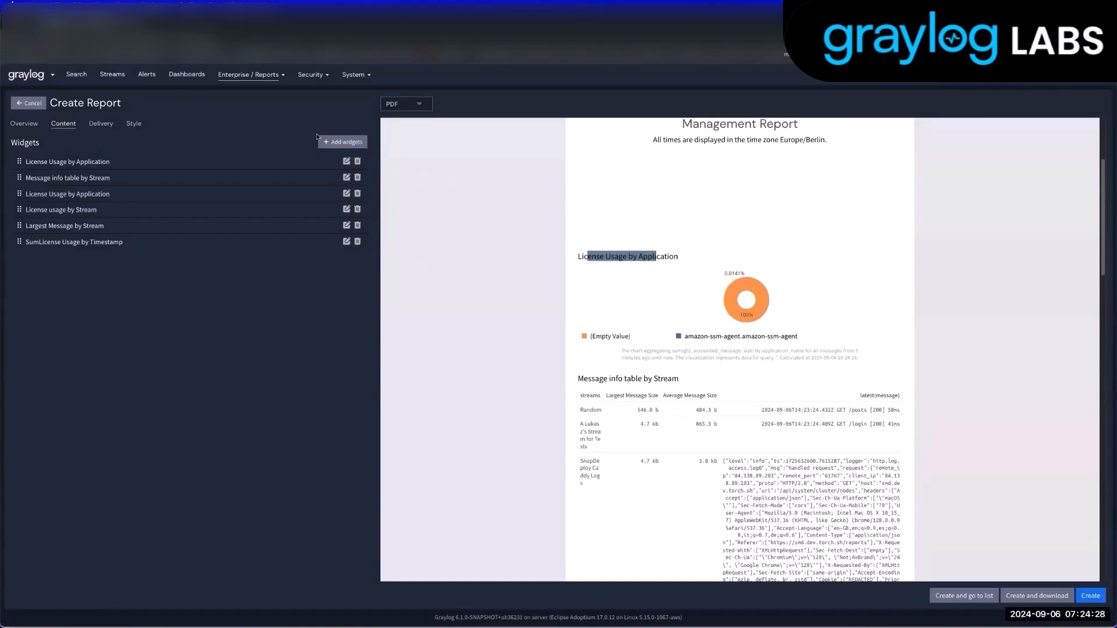
pyautogui.click(346, 162)
pyautogui.click(131, 186)
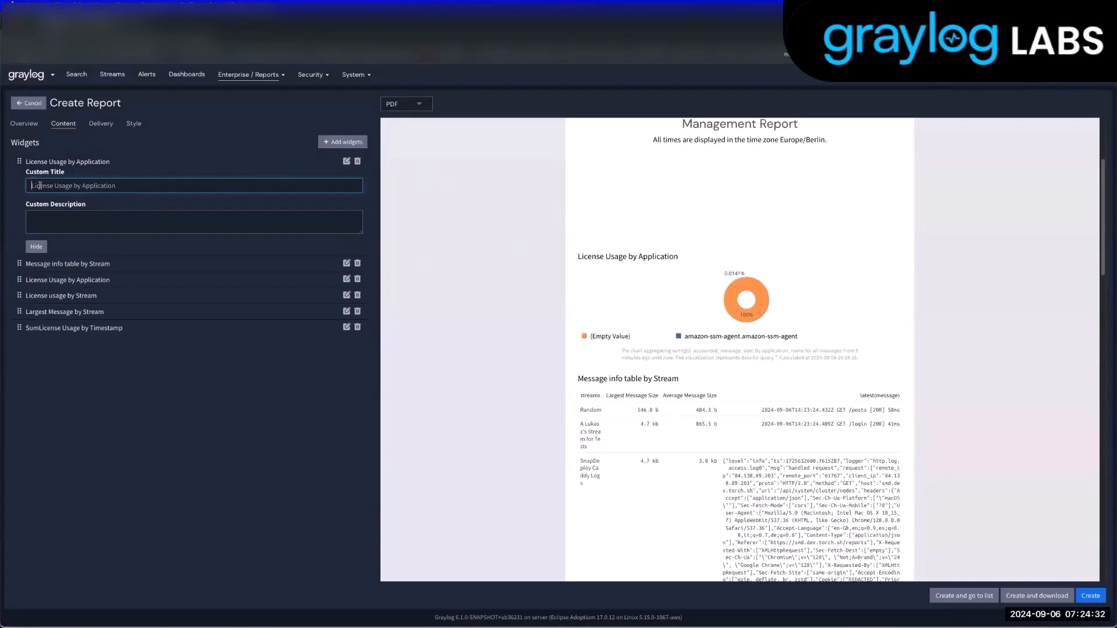
pyautogui.write('Emy')
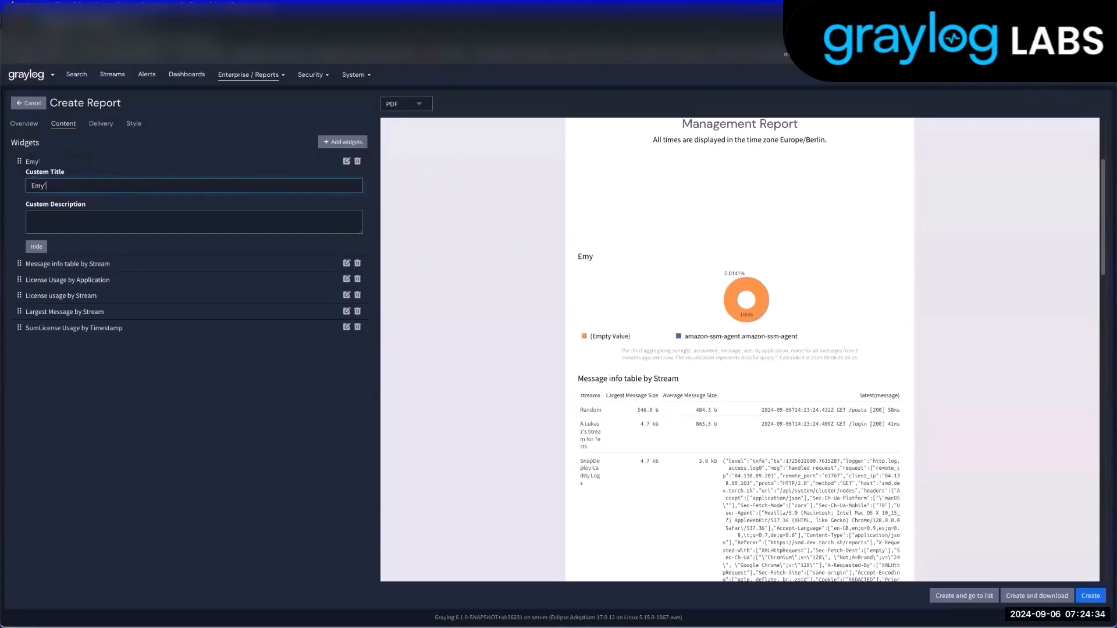
pyautogui.write("'s License")
pyautogui.write(' US')
pyautogui.write('ge')
pyautogui.write('age')
# - Give the retitled widget the custom description "This is a Description" and place the remaining License Usage by Application widget above it
pyautogui.click(145, 232)
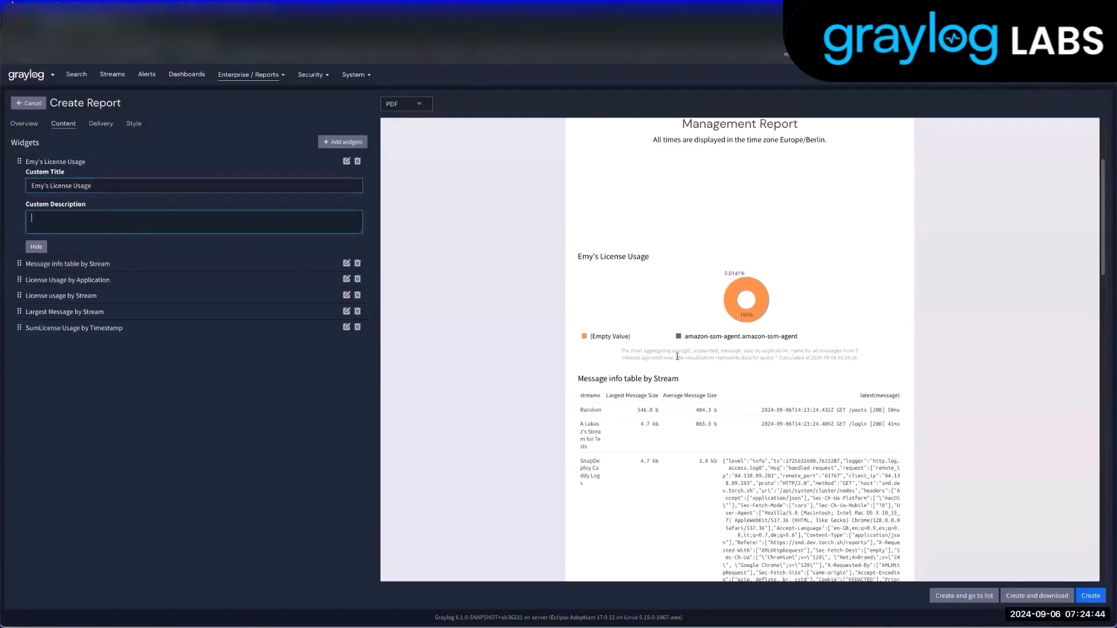
pyautogui.write('This is a De')
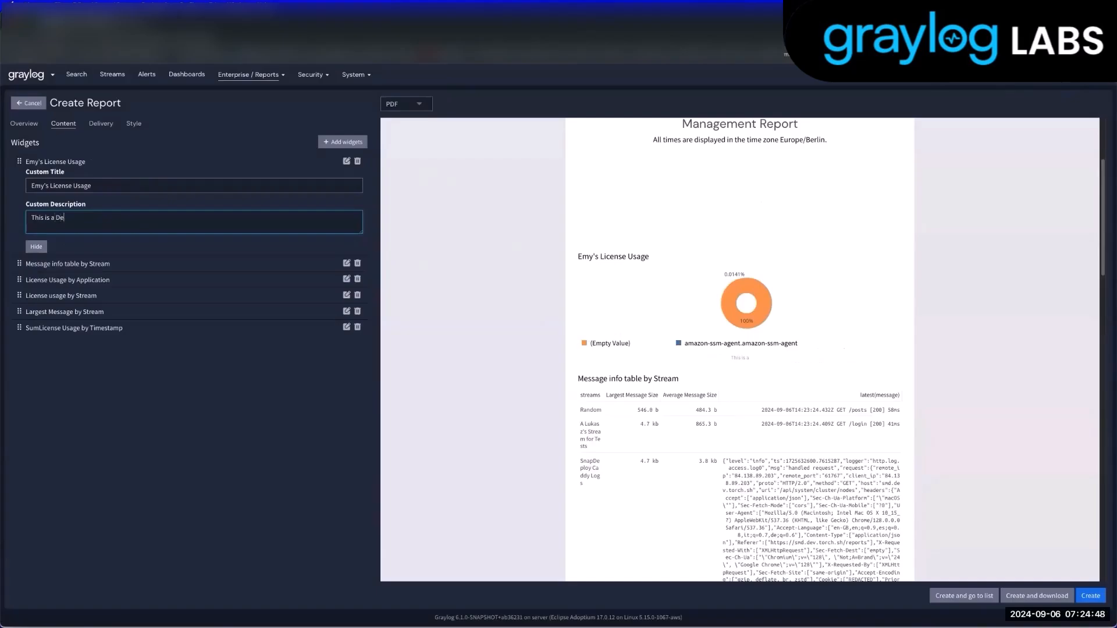
pyautogui.write('scription')
pyautogui.click(44, 249)
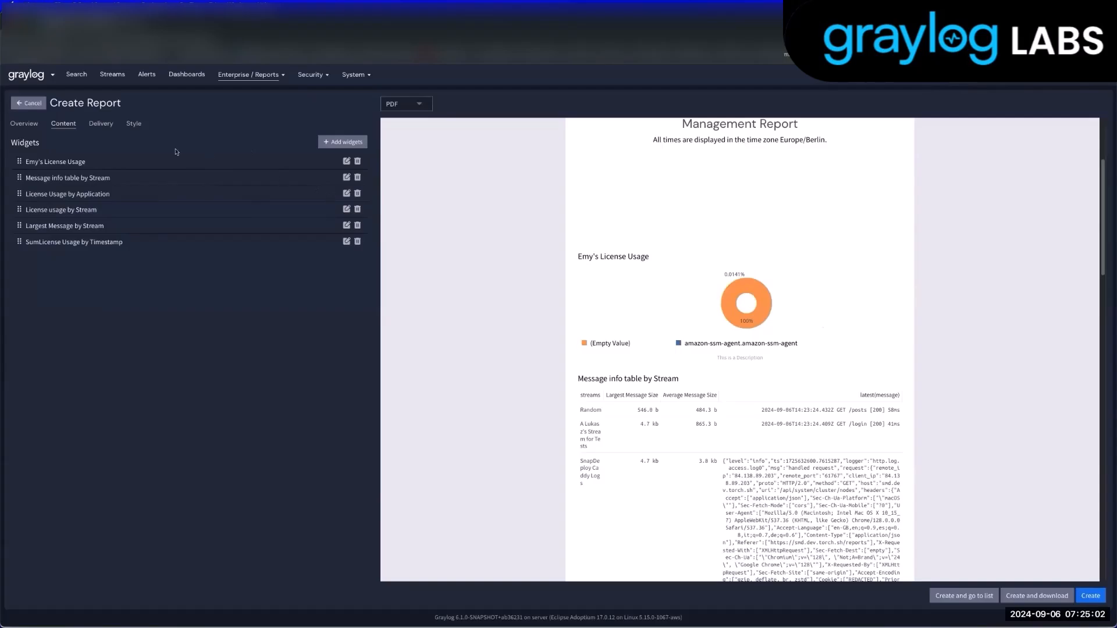
pyautogui.scroll(-1, 764, 332)
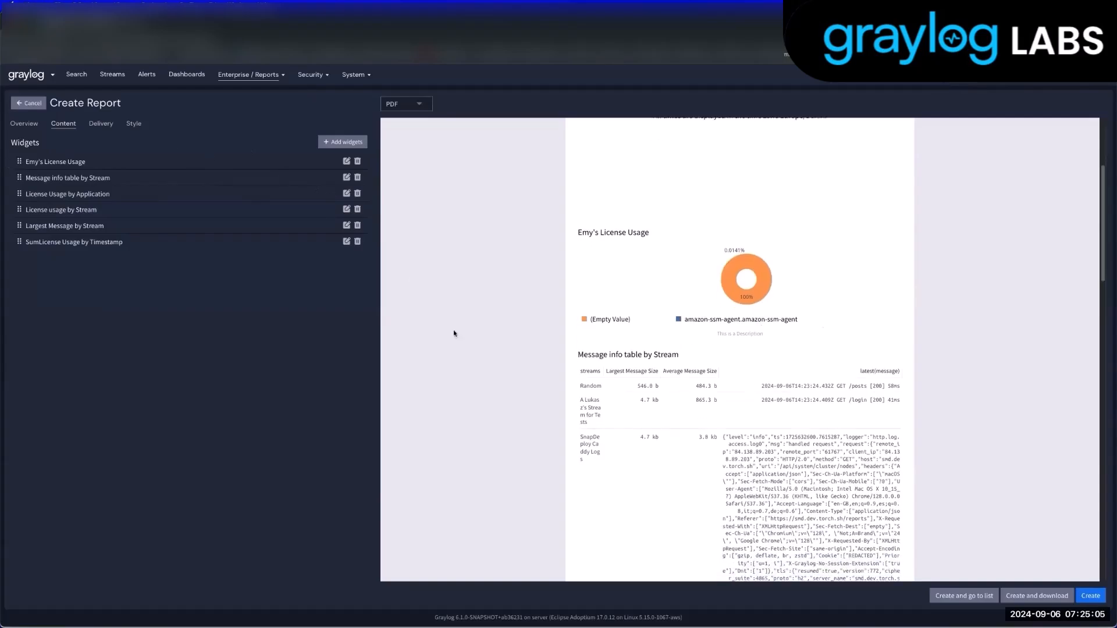
pyautogui.scroll(-2, 689, 362)
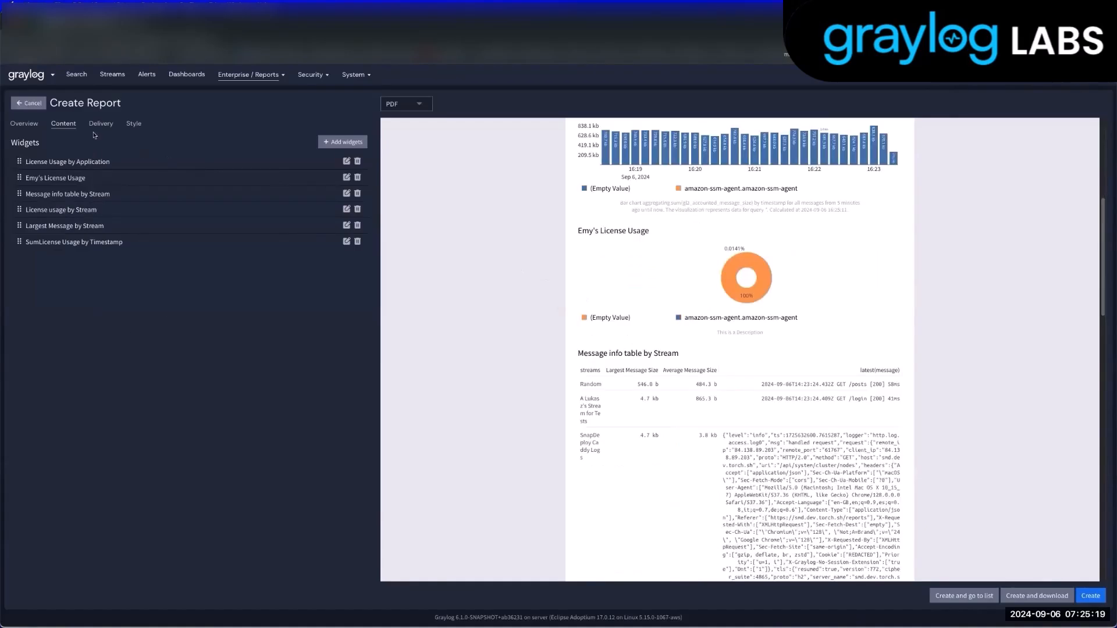
# - Enable scheduled delivery for the report and configure a new Monthly frequency on day 1
pyautogui.click(96, 125)
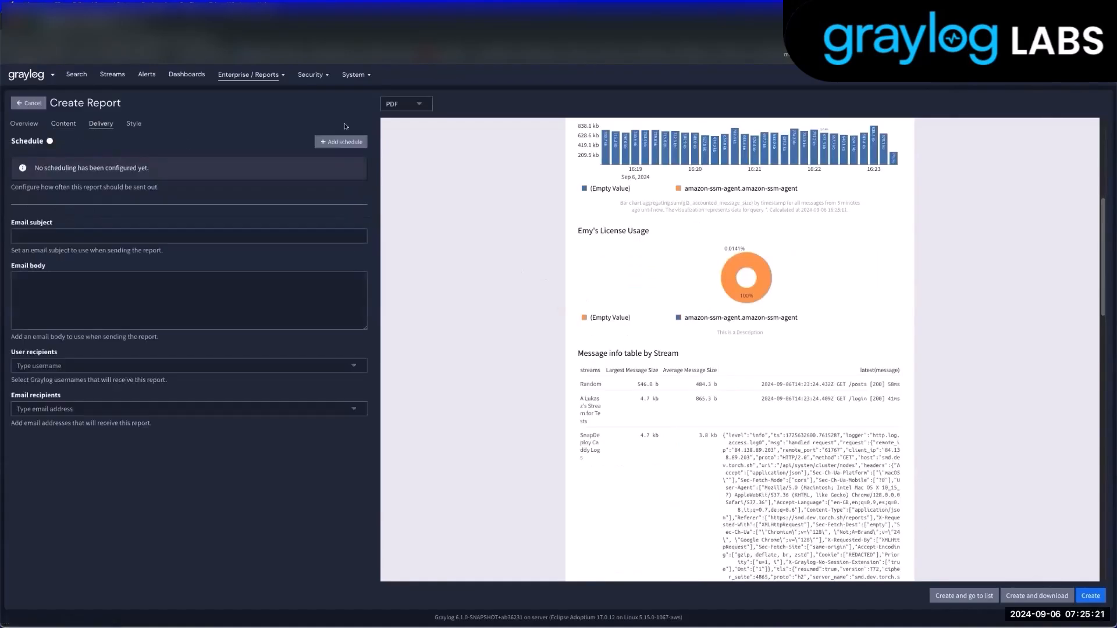
pyautogui.click(51, 141)
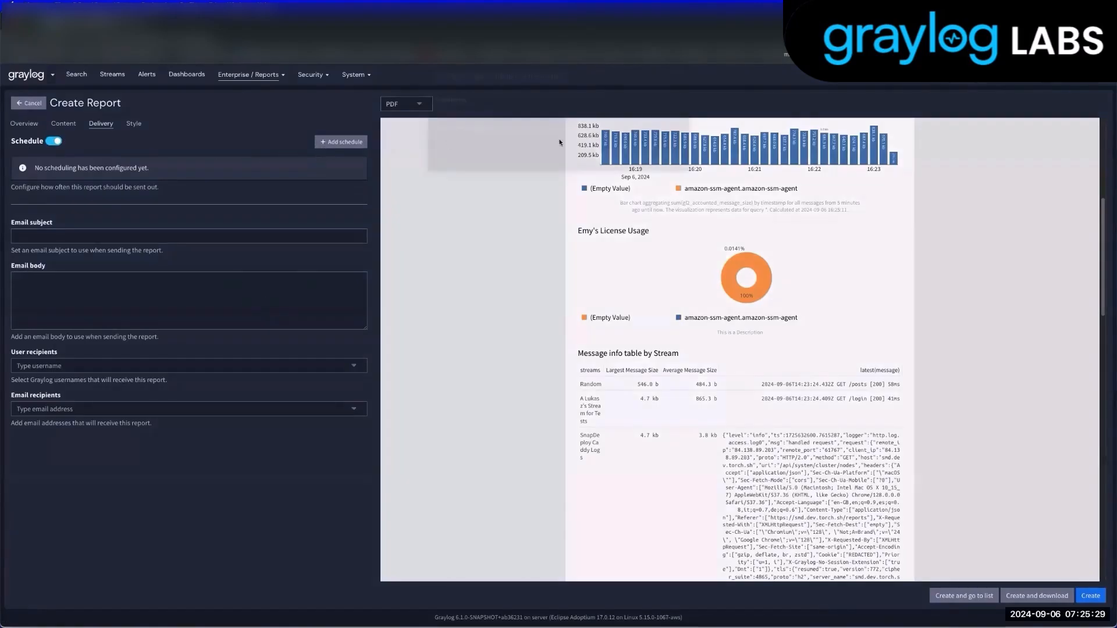
pyautogui.click(323, 144)
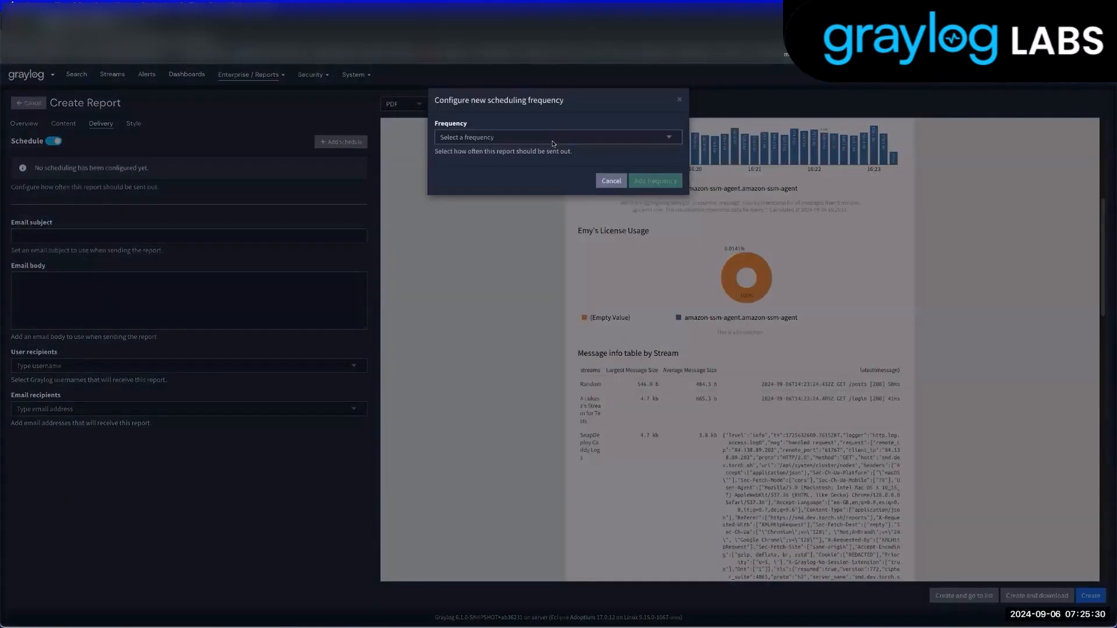
pyautogui.click(500, 138)
pyautogui.click(460, 204)
pyautogui.click(469, 178)
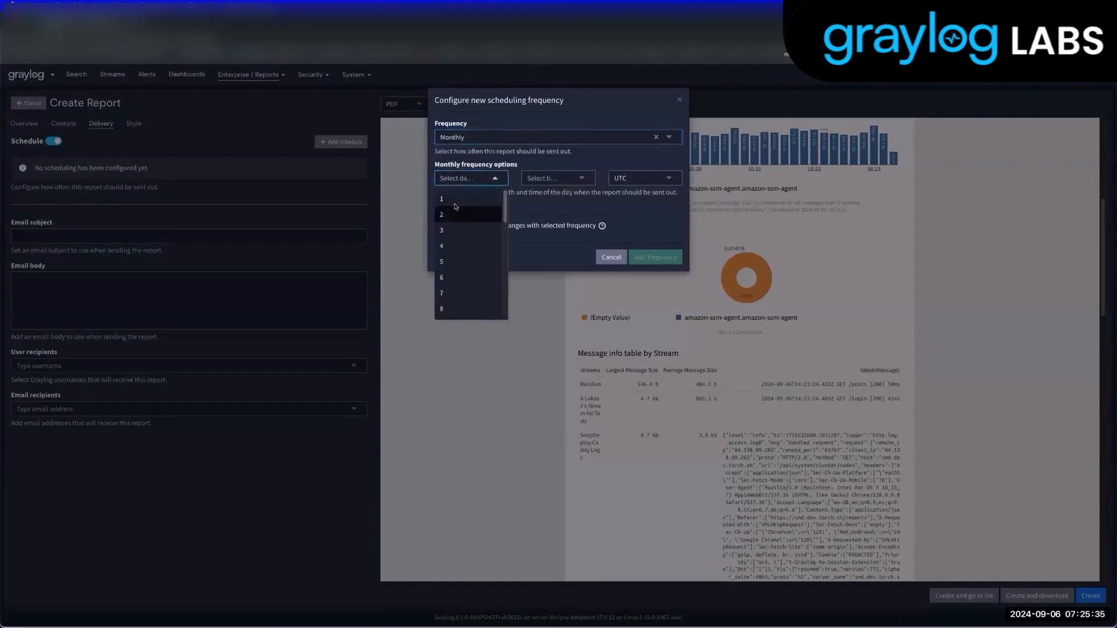
pyautogui.click(477, 193)
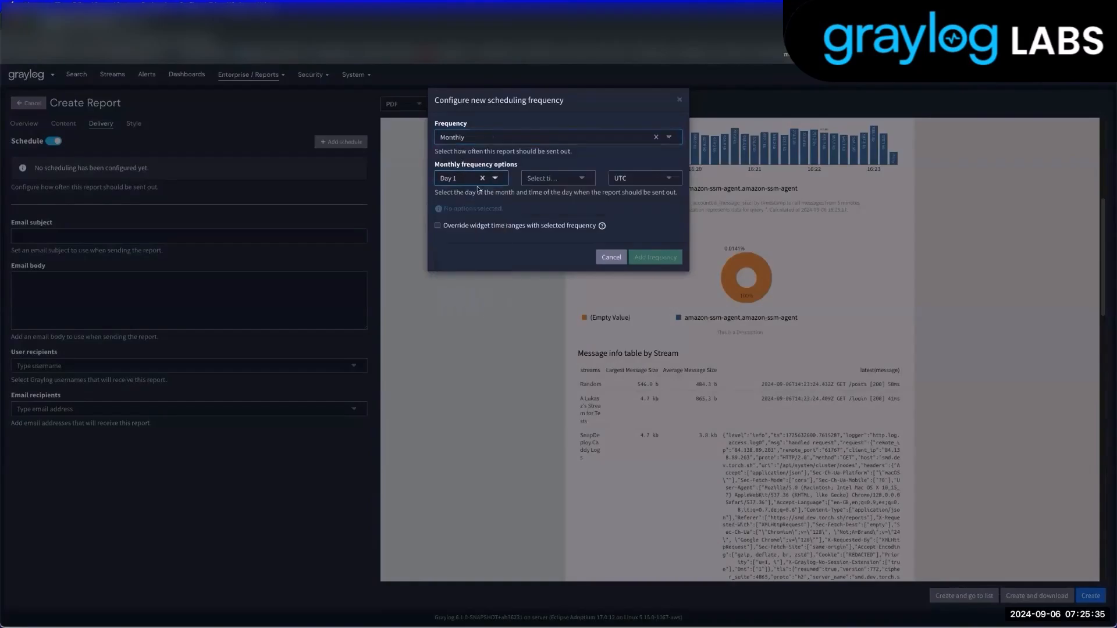
# - Complete the monthly schedule with time 00:00 and time zone Beirut, and choose Administrator as user recipient
pyautogui.click(573, 179)
pyautogui.click(564, 199)
pyautogui.click(640, 179)
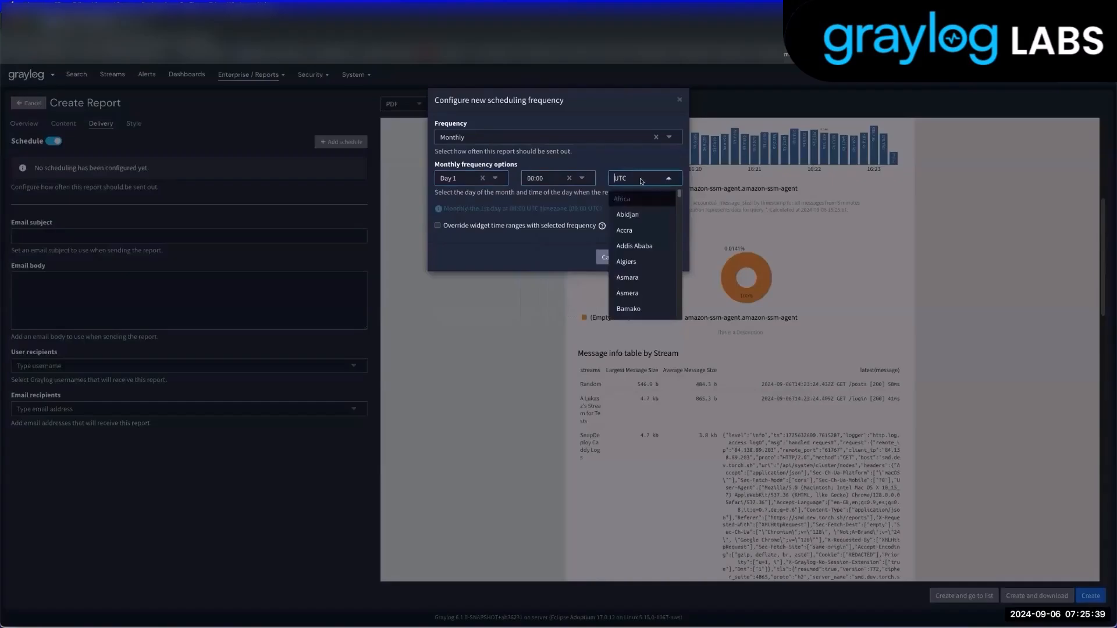
pyautogui.write('brt')
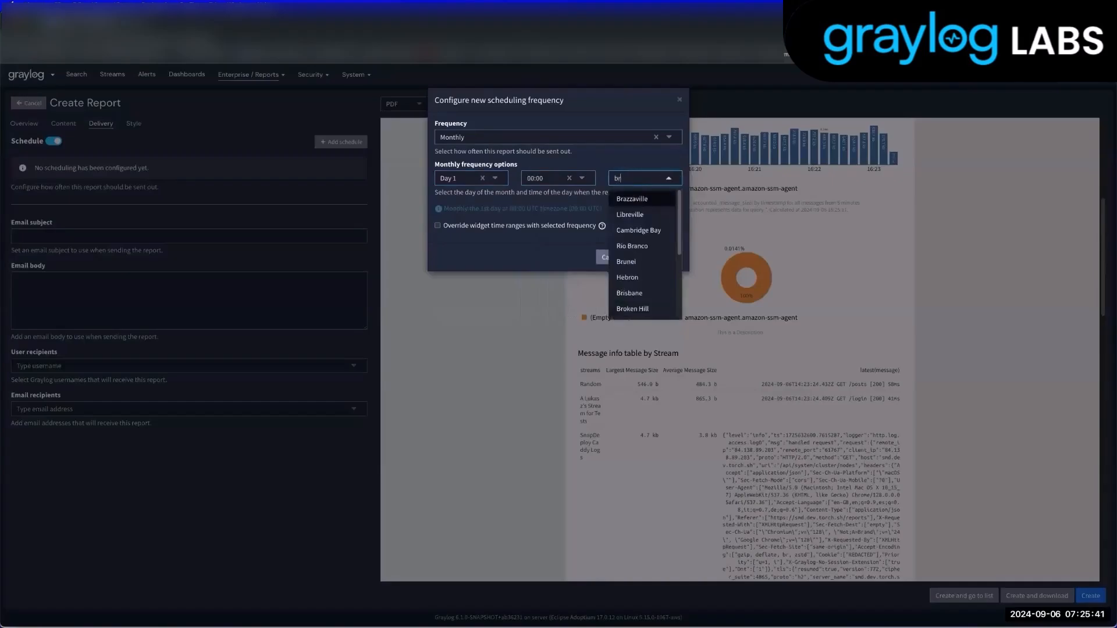
pyautogui.press('BackSpace')
pyautogui.press('BackSpace')
pyautogui.write('e')
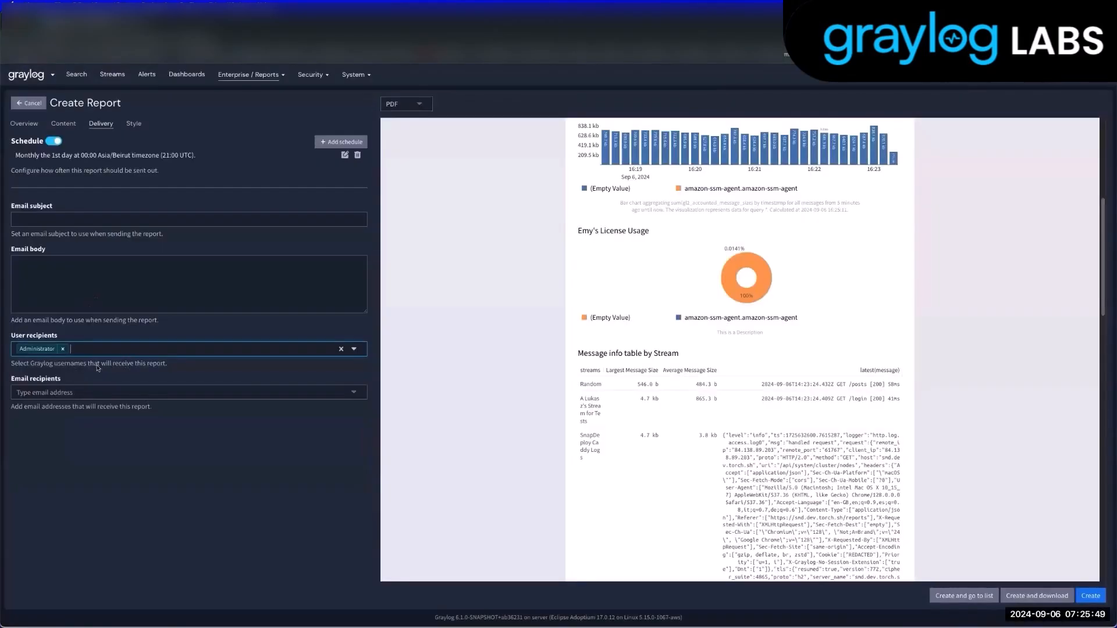
# - Set the delivery email's subject to "Monthly report"
pyautogui.click(143, 219)
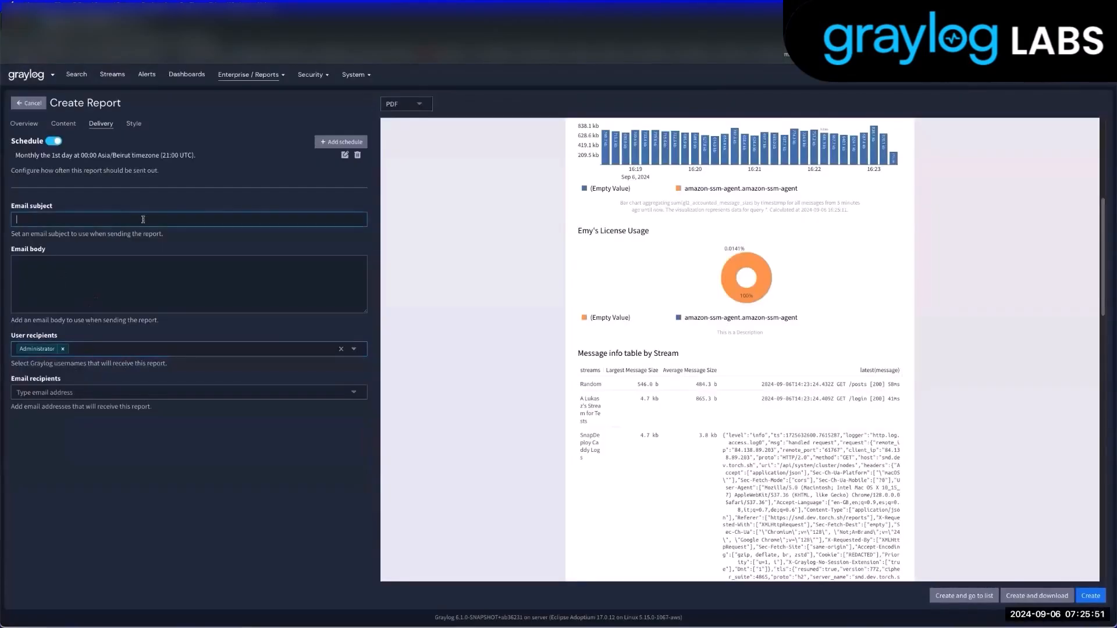
pyautogui.write('Mon')
pyautogui.write('h')
pyautogui.write('hlty')
pyautogui.write(' report')
pyautogui.rightClick(41, 216)
pyautogui.click(58, 222)
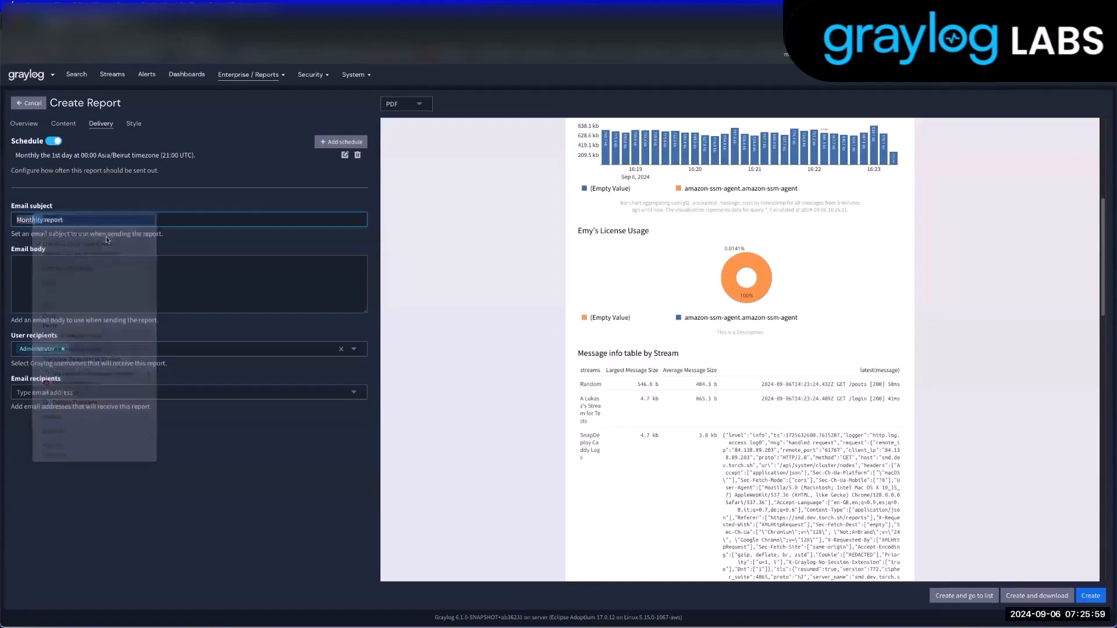
# - Turn on the report's header and footer in the style settings and set the header text to "This is a header"
pyautogui.click(134, 123)
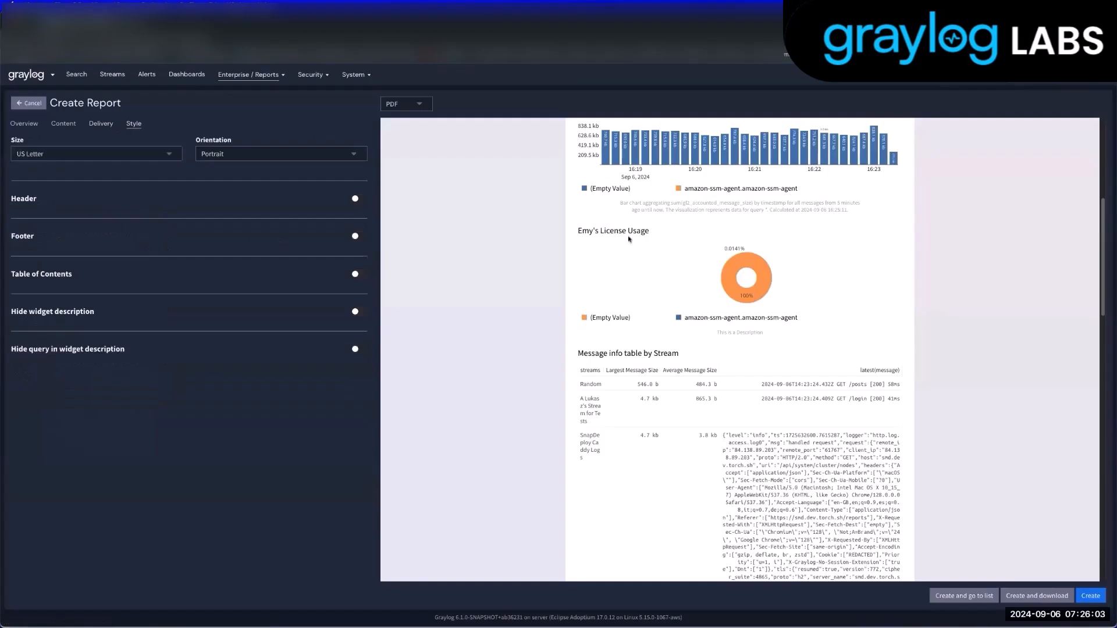
pyautogui.scroll(5, 857, 266)
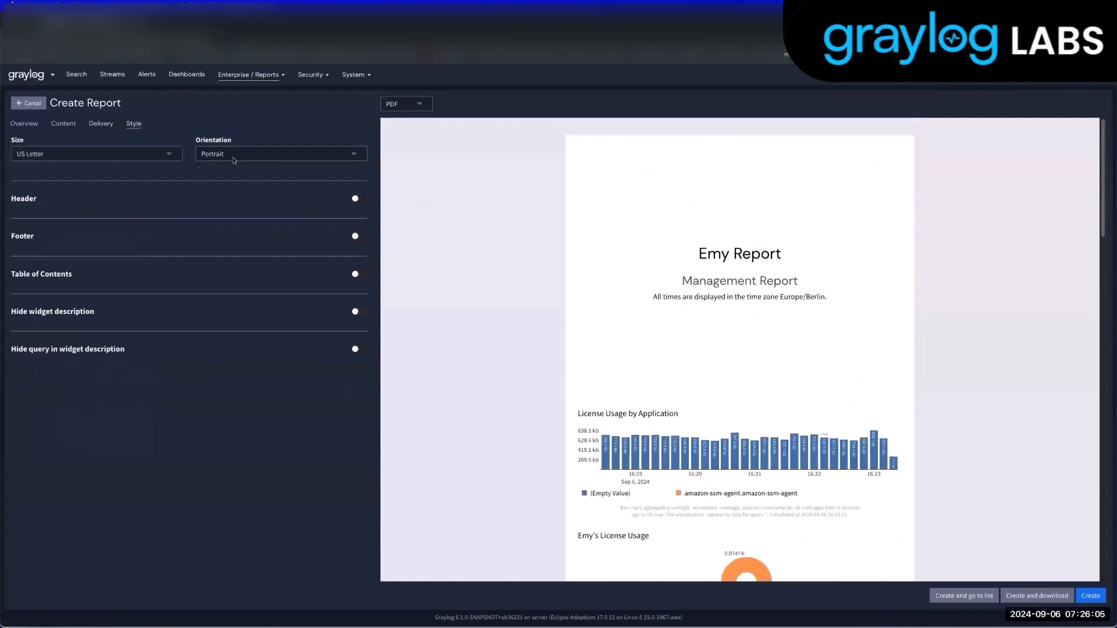
pyautogui.click(359, 200)
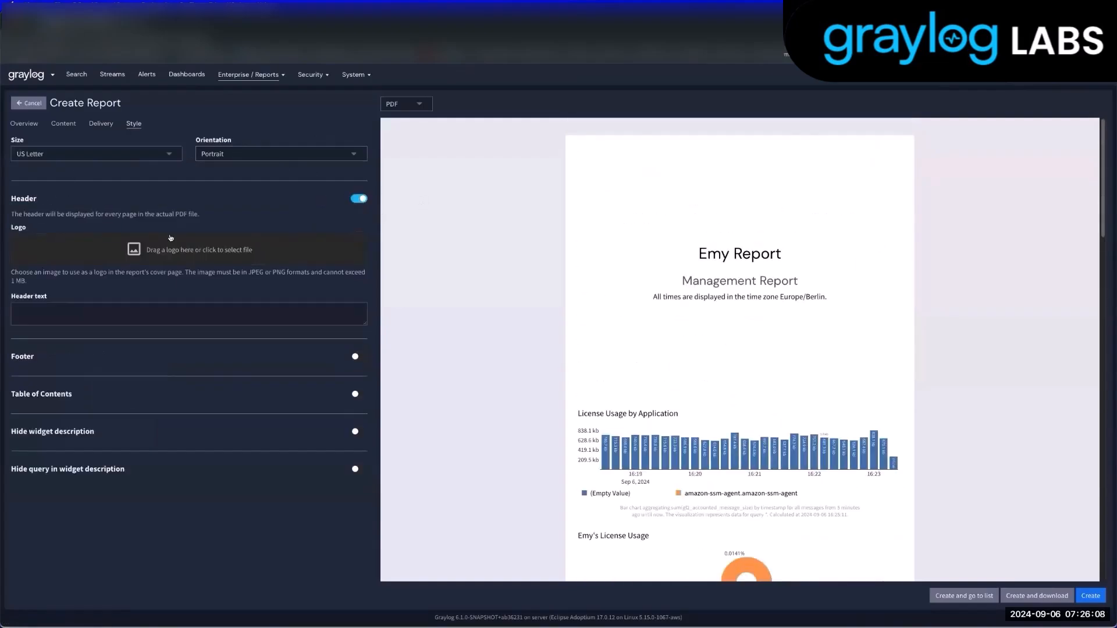
pyautogui.click(356, 356)
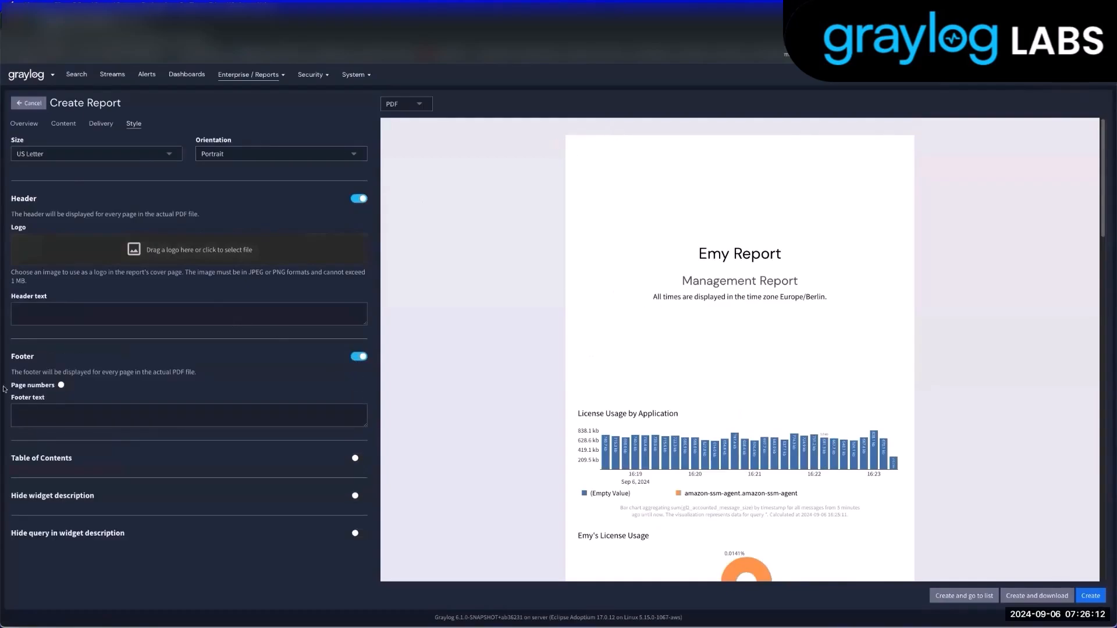
pyautogui.click(38, 314)
pyautogui.write('This is a')
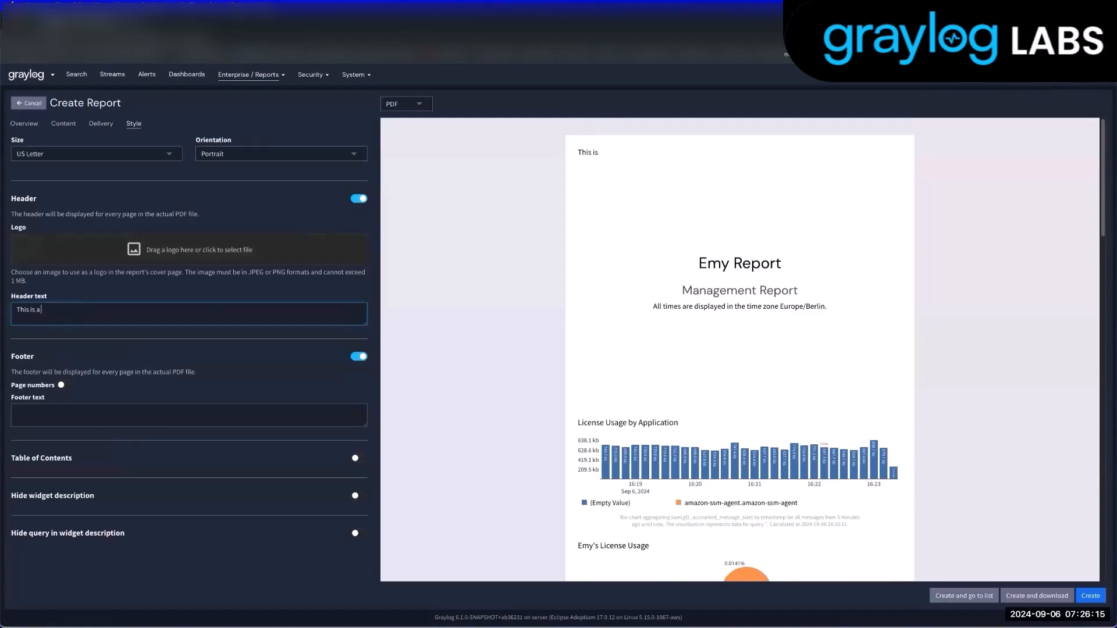
pyautogui.write(' header')
# - Set the report's footer text to "This content is confidential"
pyautogui.scroll(-2, 684, 396)
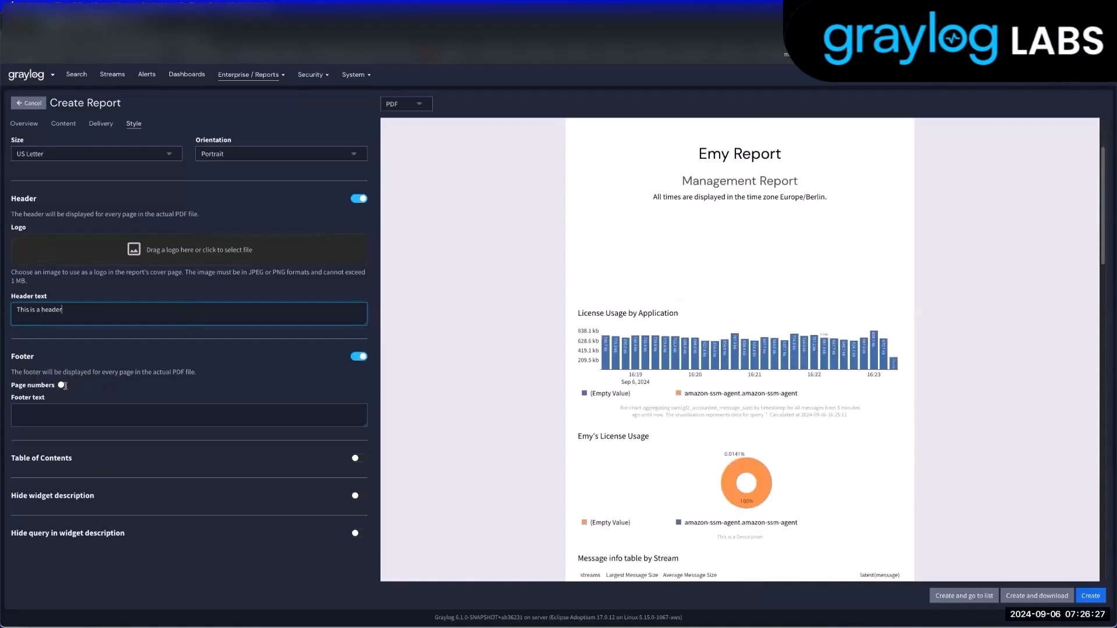
pyautogui.press('Tab')
pyautogui.press('Tab')
pyautogui.press('Tab')
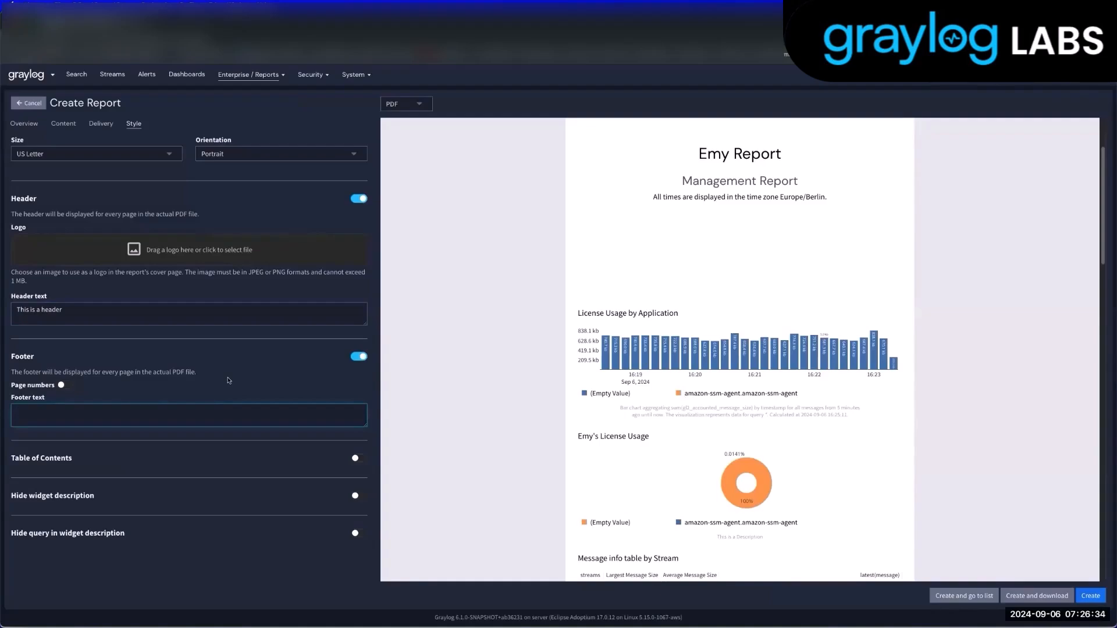
pyautogui.write('This content is confu')
pyautogui.write('dential')
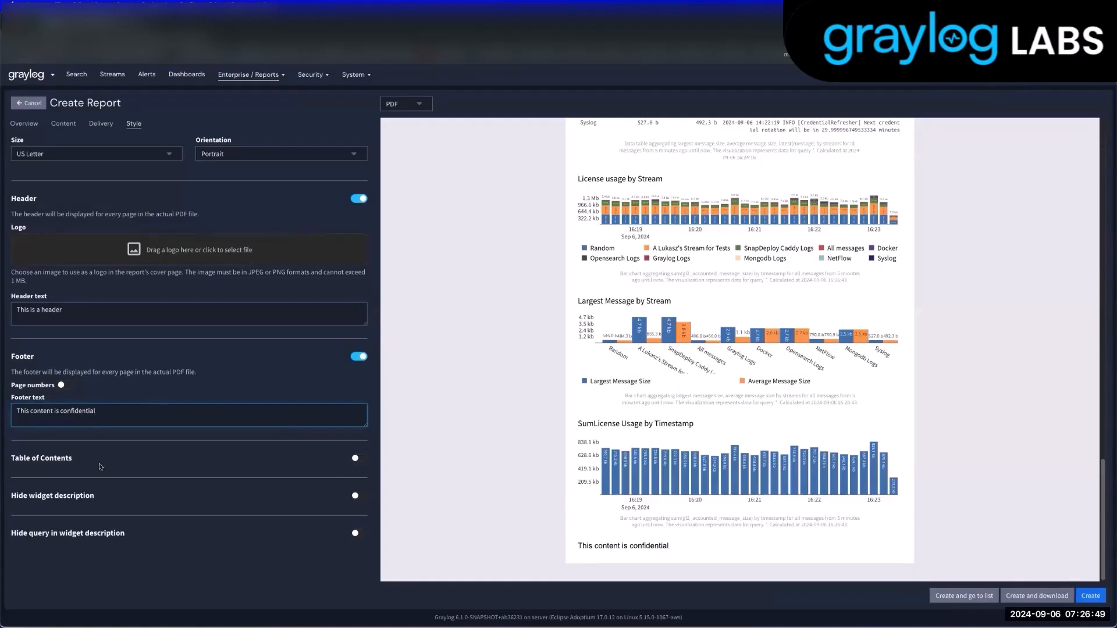
# - Turn on the table of contents and create the report, returning to the list of reports
pyautogui.click(359, 458)
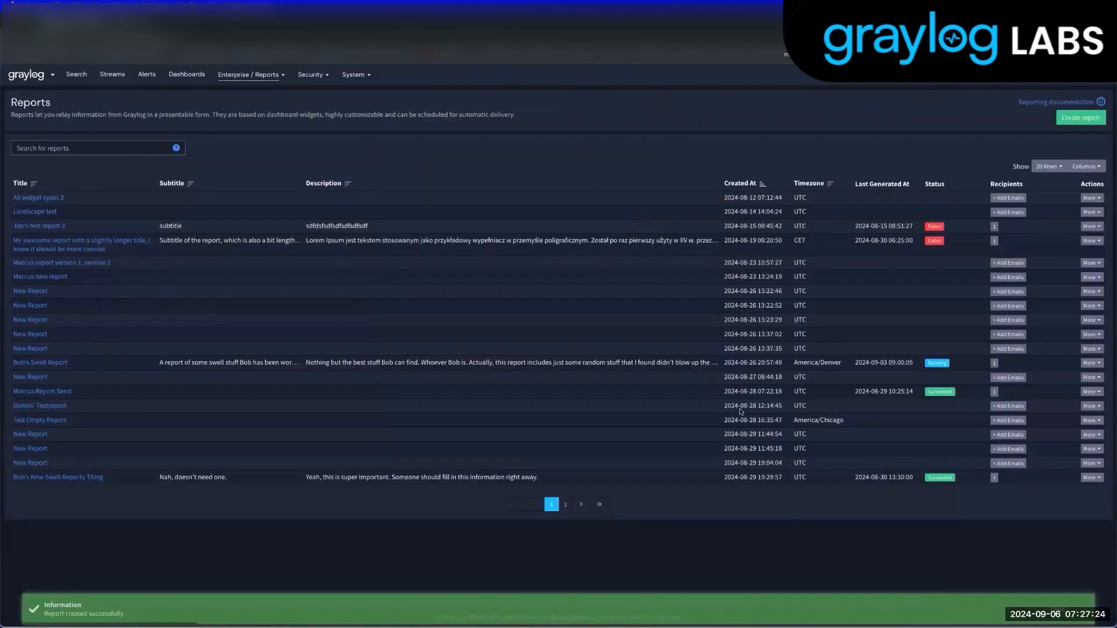
# - Switch to the Security interface, open its investigations, and view the "GP-75 Privilege escalation and persistence, variant B" investigation
pyautogui.click(47, 396)
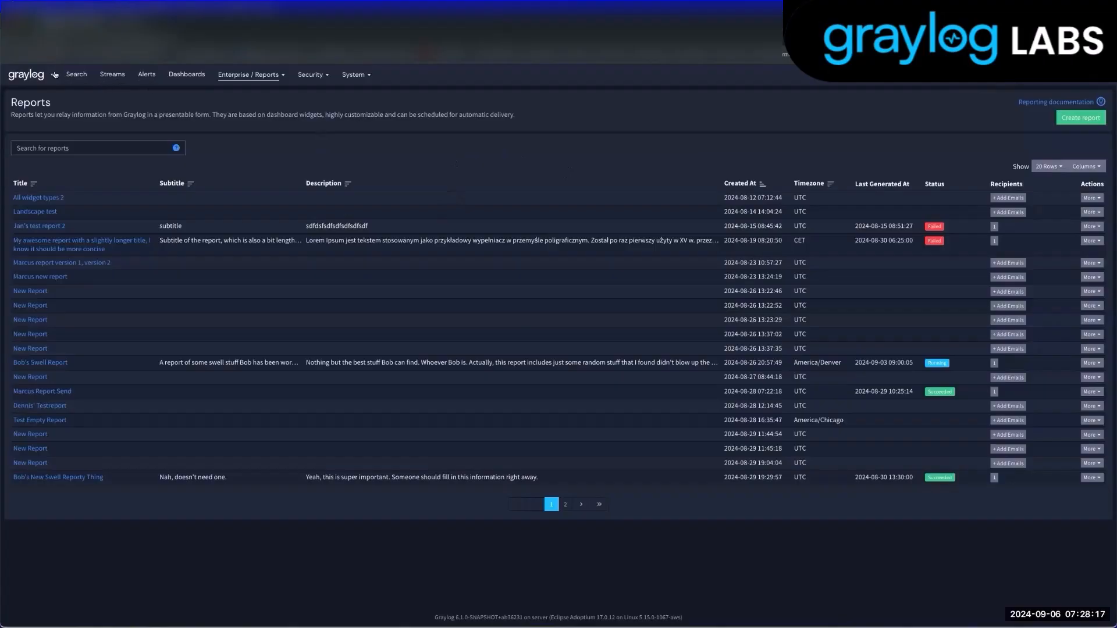
pyautogui.click(53, 75)
pyautogui.click(47, 103)
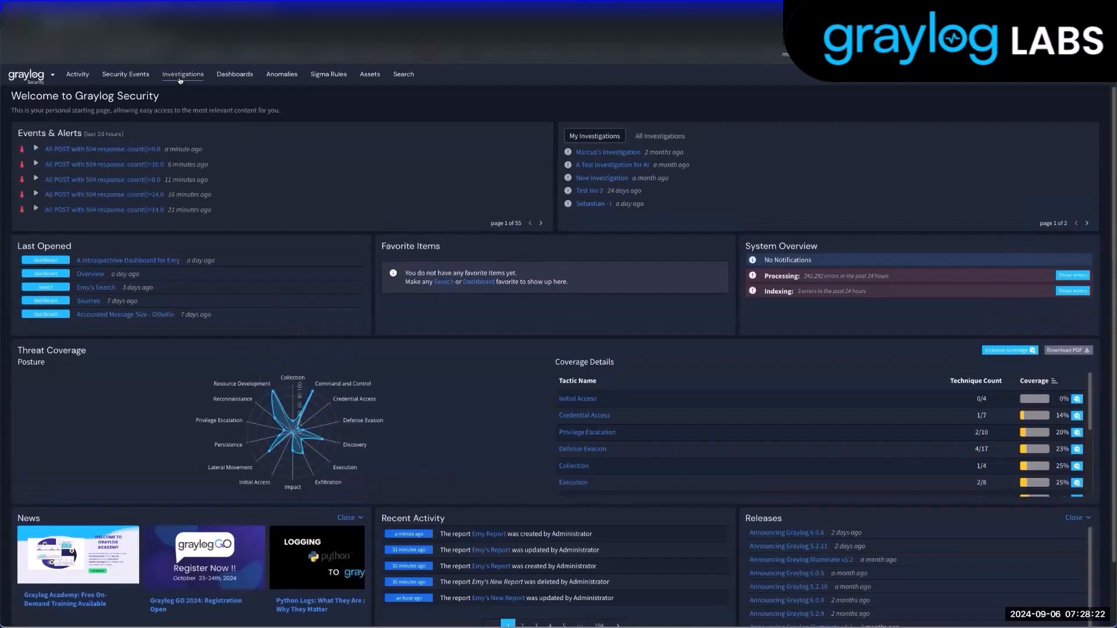
pyautogui.click(179, 78)
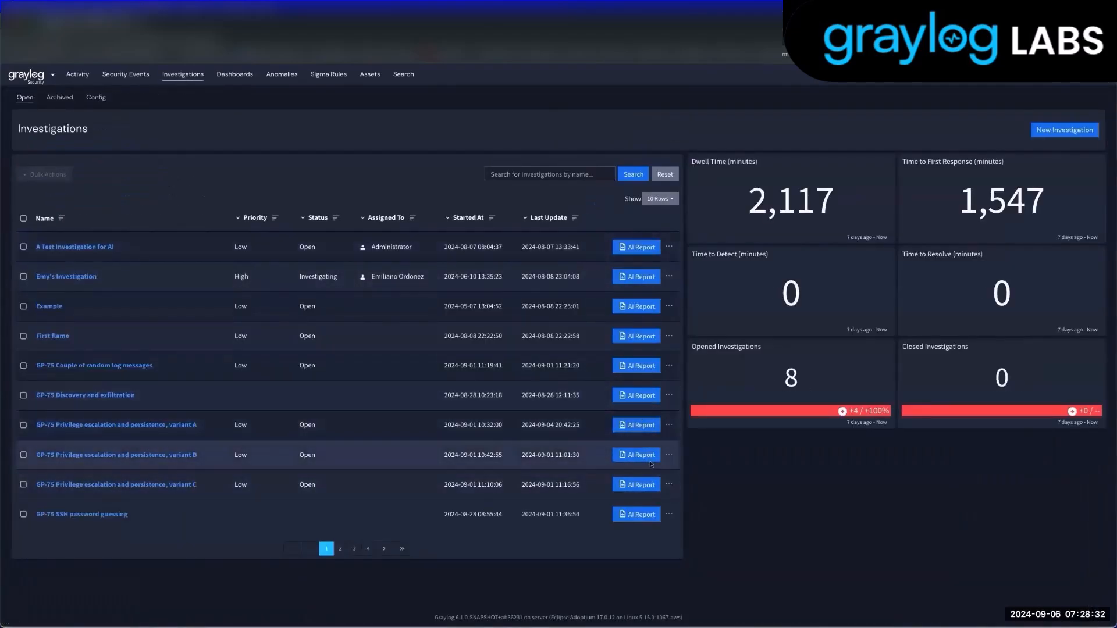
pyautogui.click(169, 455)
pyautogui.moveTo(84, 111); pyautogui.dragTo(294, 123)
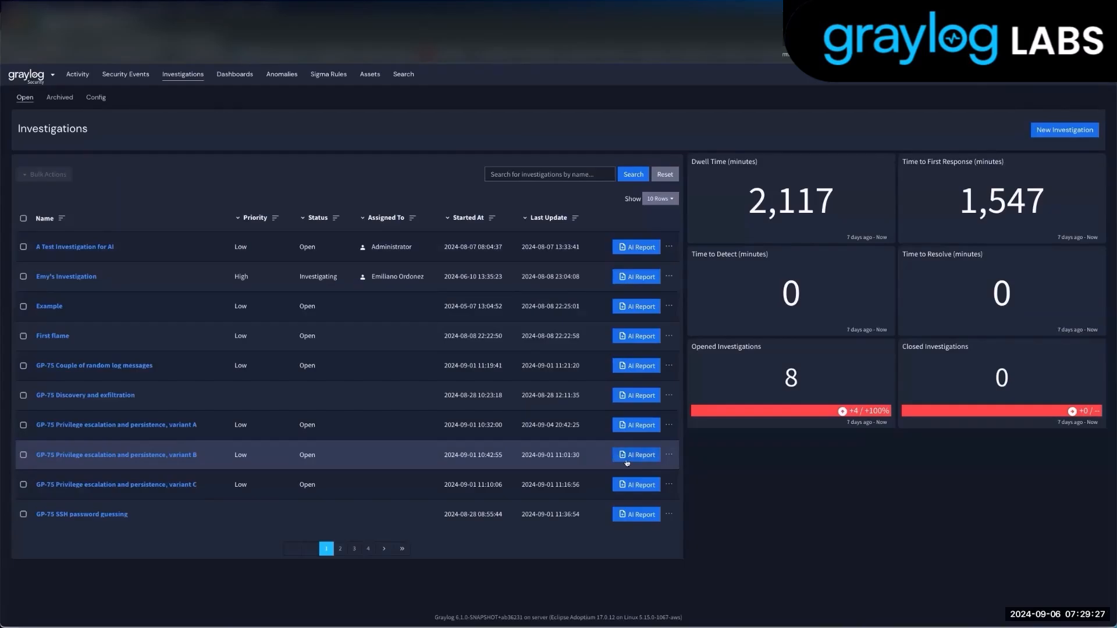
# - Generate the AI report for the "GP-75 Privilege escalation and persistence, variant B" investigation, and copy and download the report
pyautogui.click(618, 457)
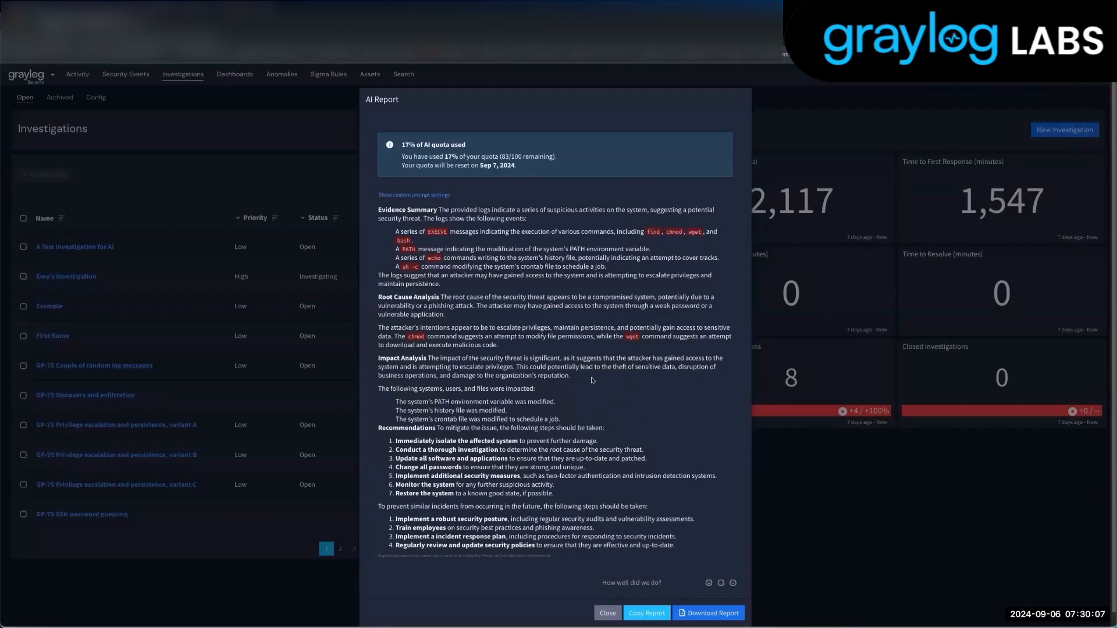
pyautogui.scroll(-1, 623, 424)
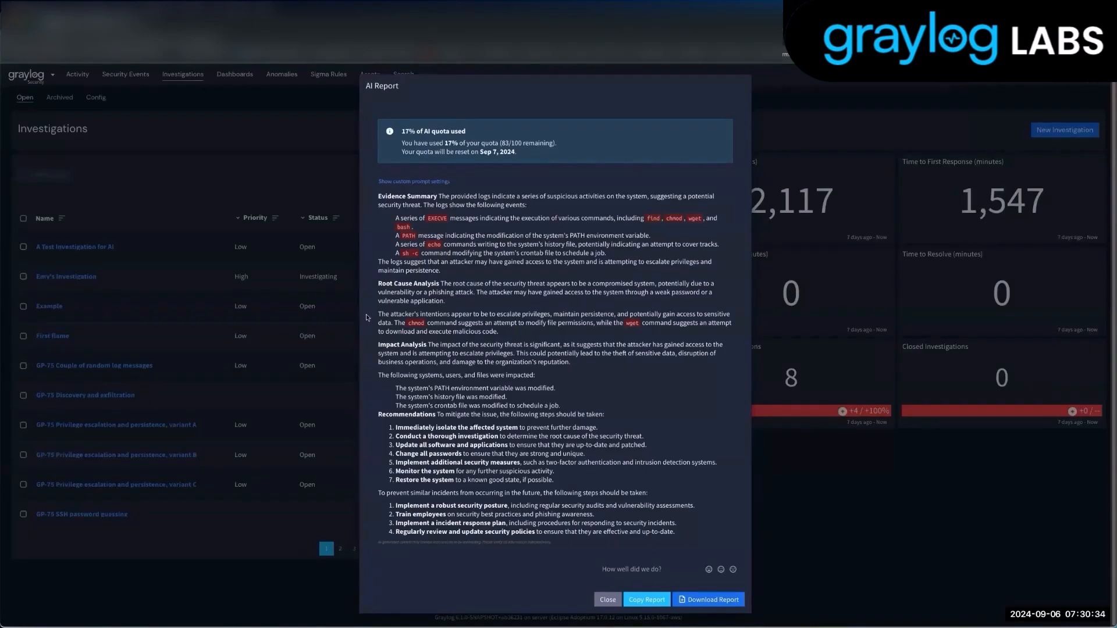
pyautogui.click(647, 599)
pyautogui.click(701, 600)
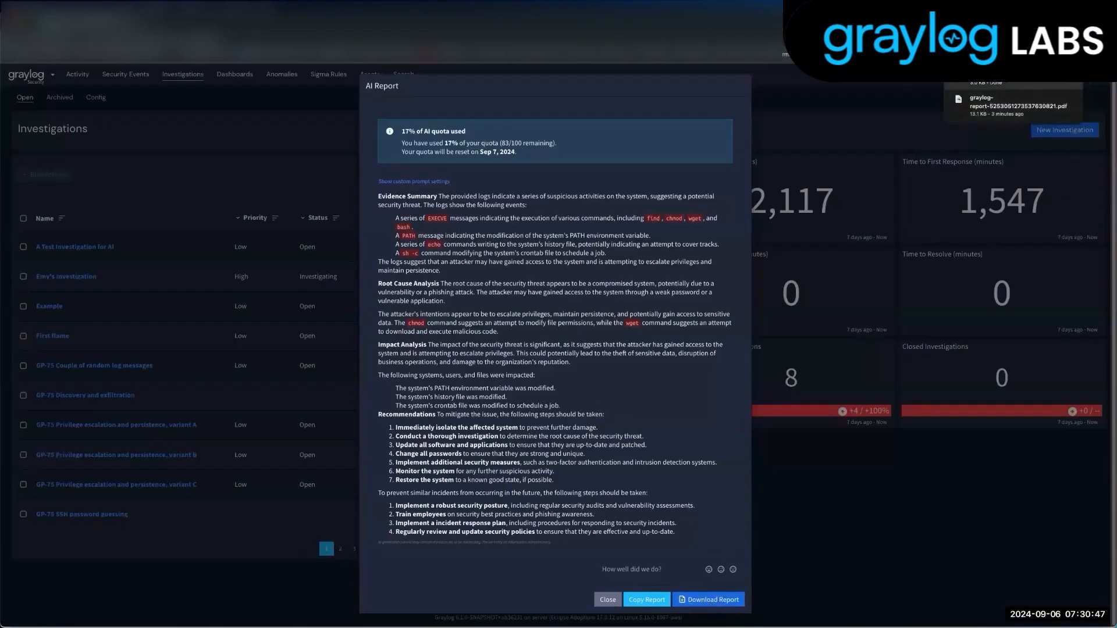